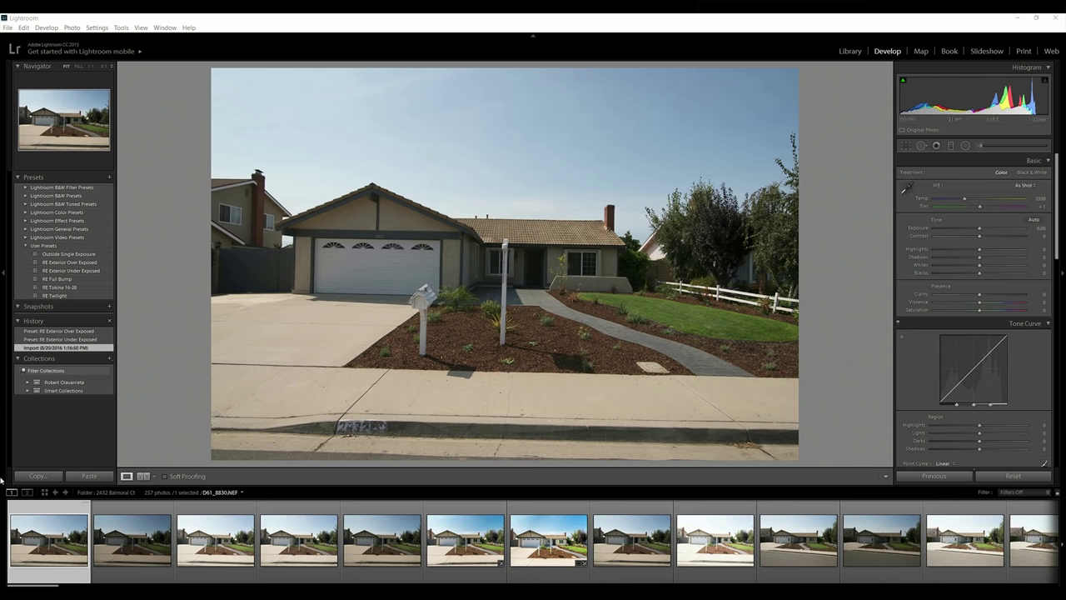
# Compare the second and third exposures and pick the brighter D61_8832.NEF for editing
pyautogui.click(129, 547)
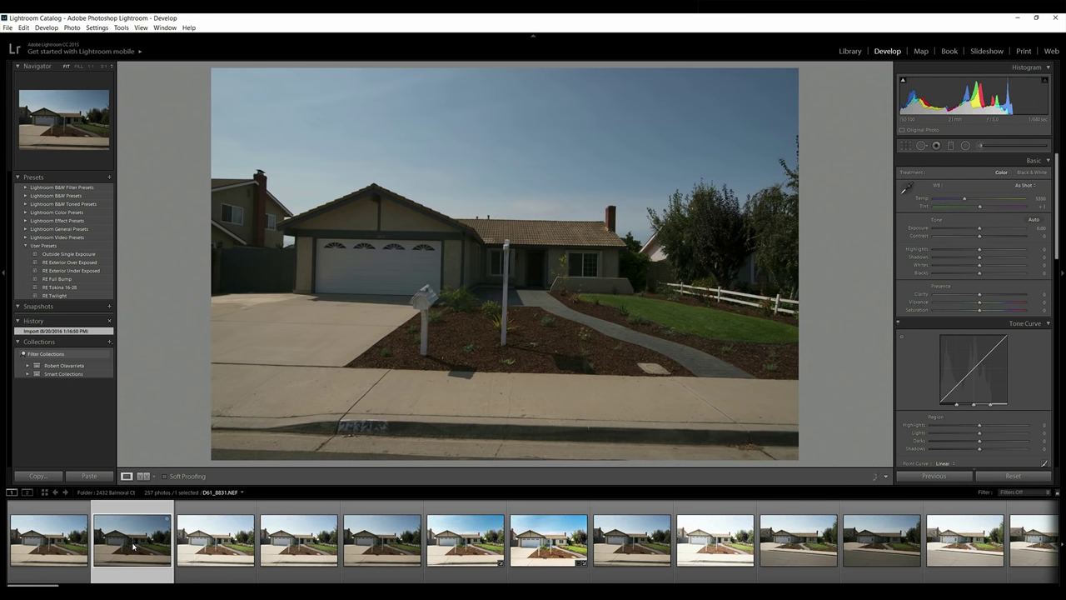
pyautogui.click(199, 546)
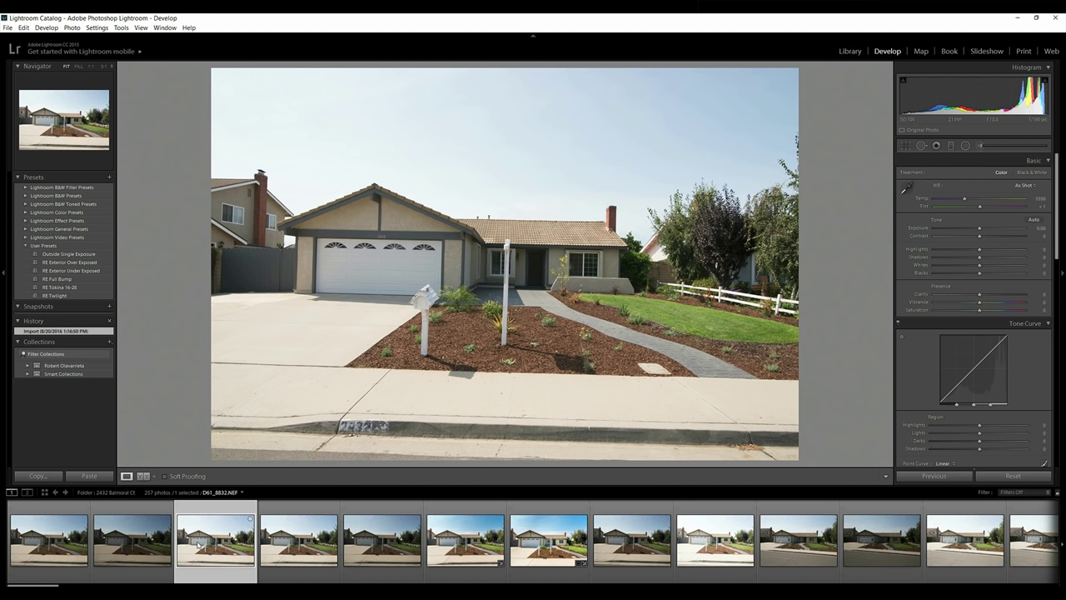
pyautogui.click(165, 529)
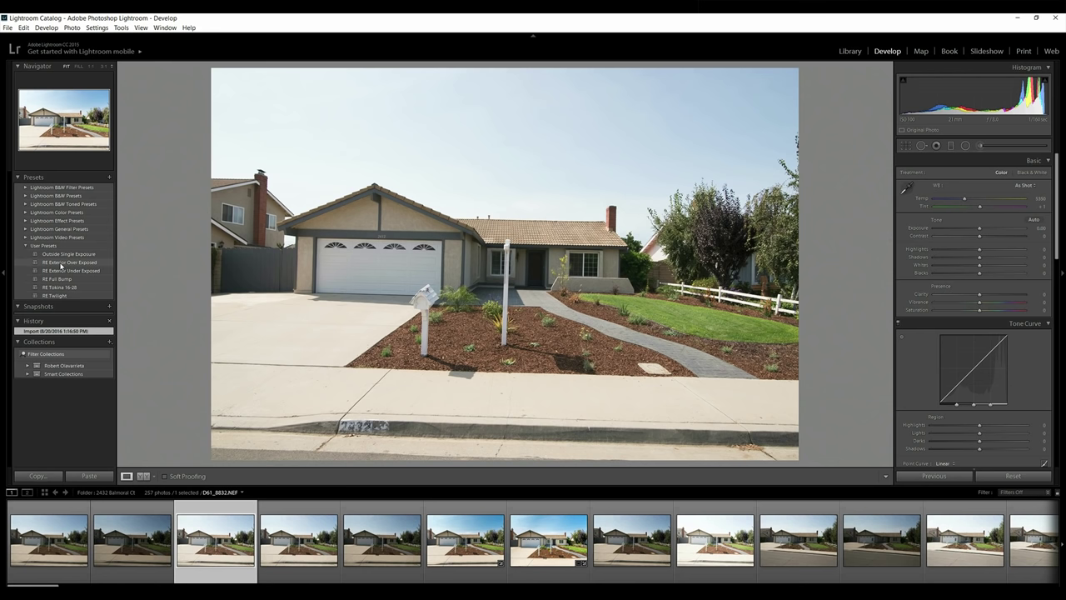
# Apply the RE Exterior Over Exposed preset and lower Highlights to -45
pyautogui.click(61, 263)
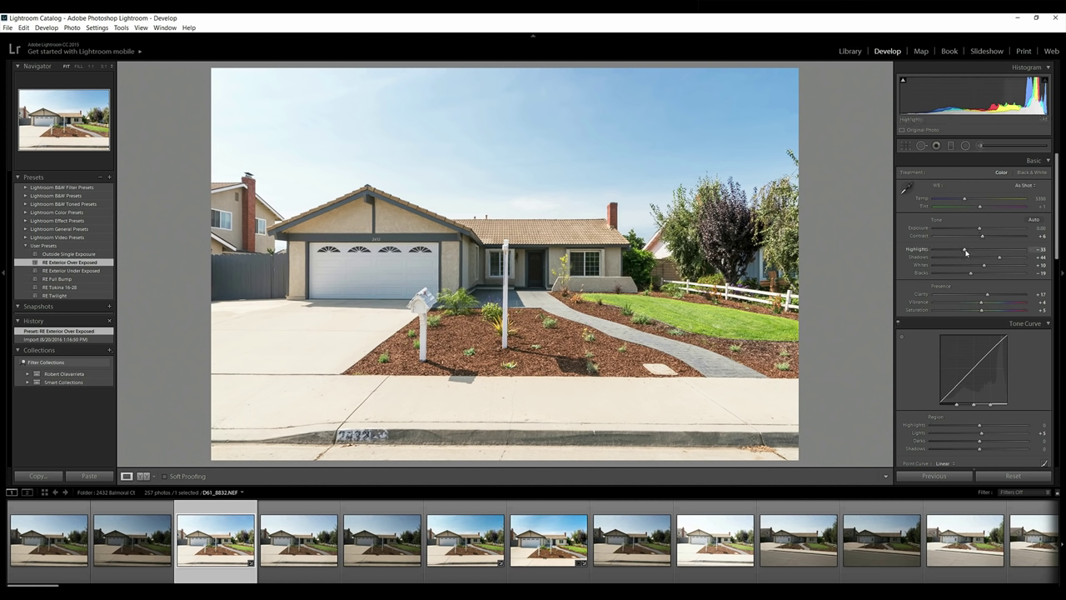
pyautogui.moveTo(966, 252); pyautogui.dragTo(960, 250)
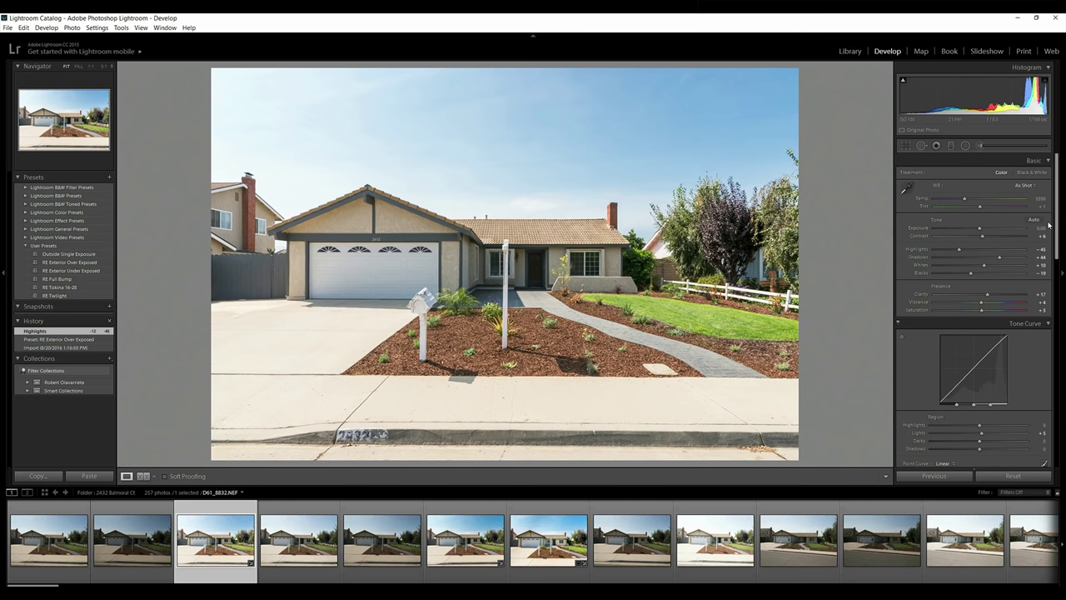
pyautogui.moveTo(1056, 220); pyautogui.dragTo(1057, 439)
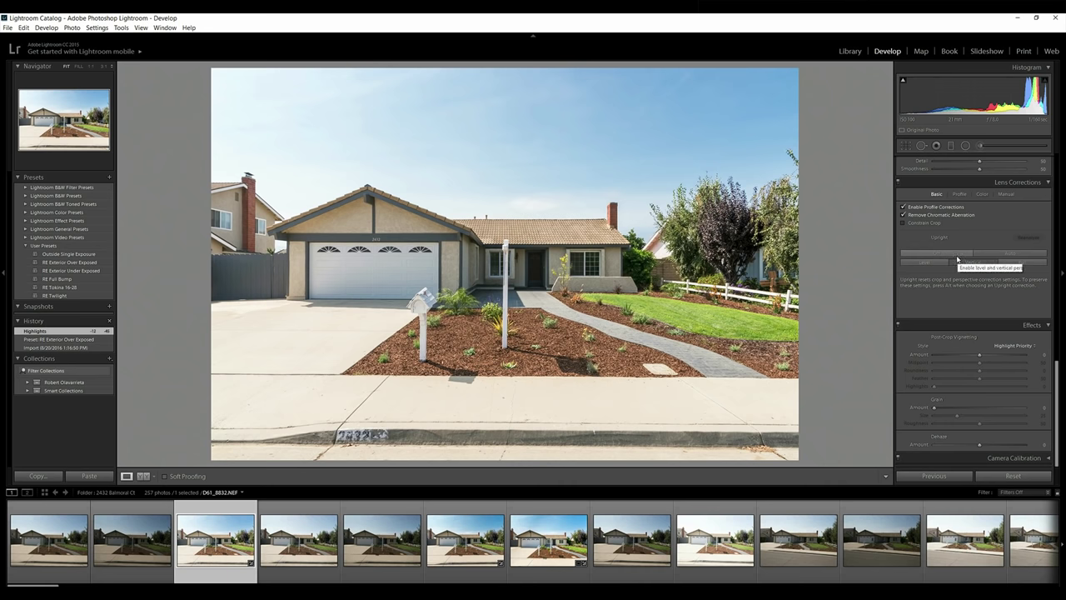
# Apply Vertical Upright perspective correction to straighten the house
pyautogui.click(952, 254)
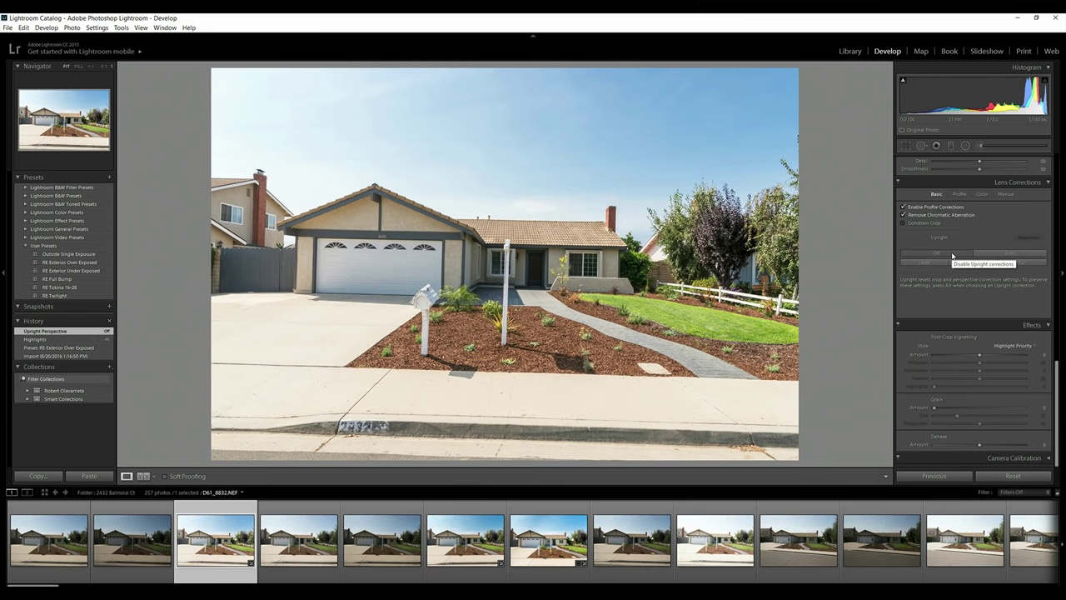
pyautogui.click(979, 265)
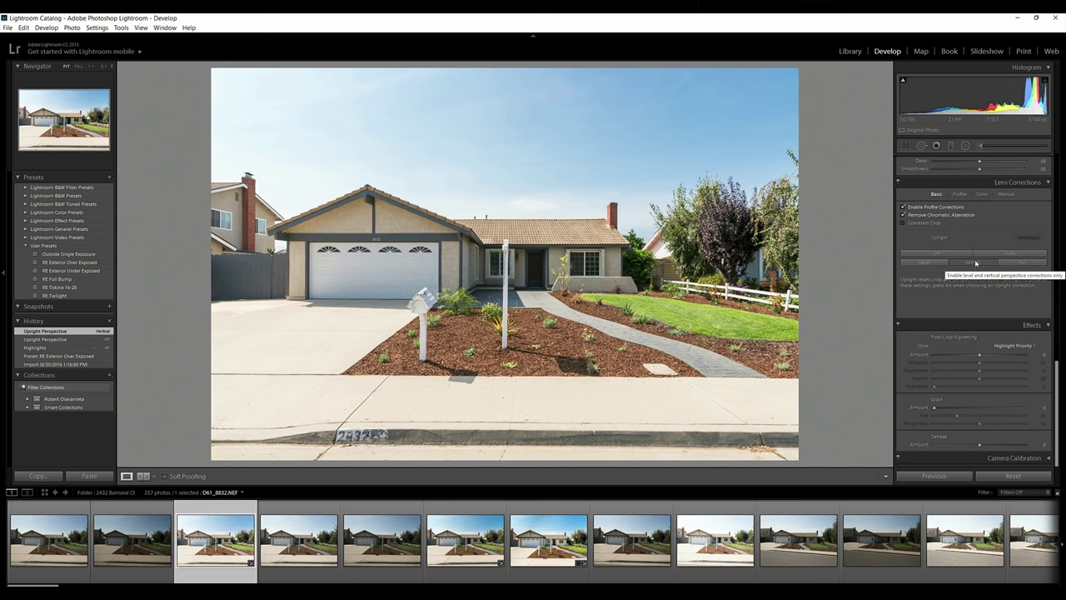
pyautogui.moveTo(1058, 414); pyautogui.dragTo(1063, 287)
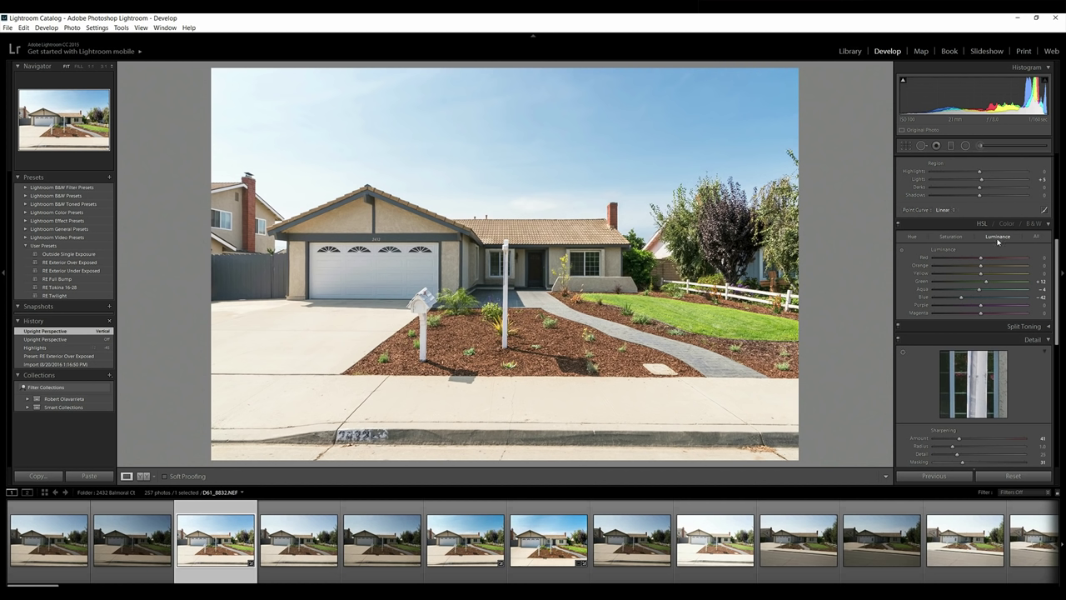
# Darken the sky to Blue luminance -47 and set Blue saturation to +29
pyautogui.click(950, 236)
pyautogui.click(996, 238)
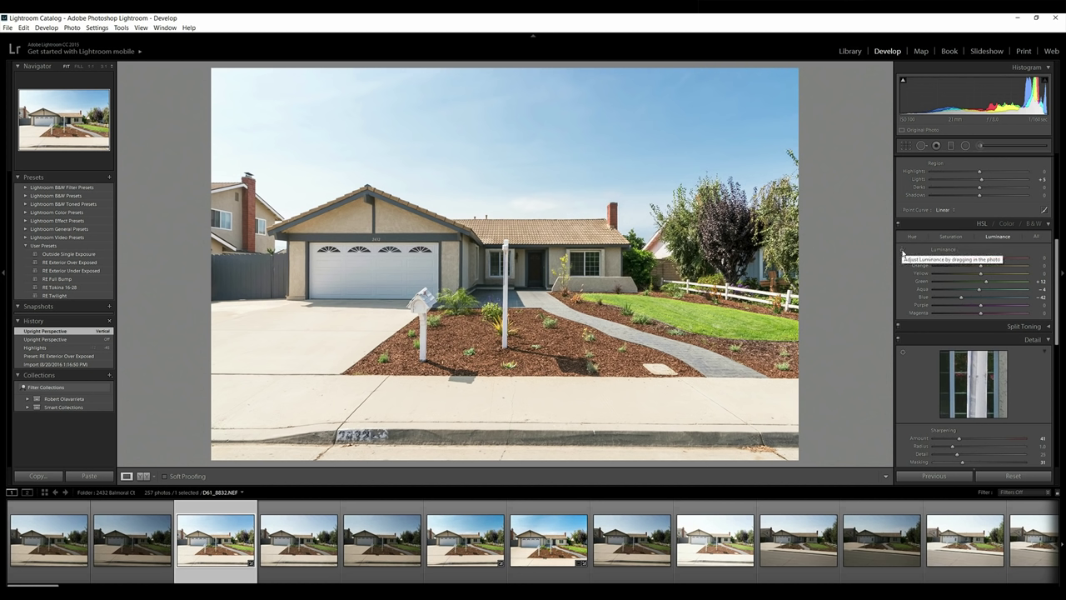
pyautogui.click(902, 251)
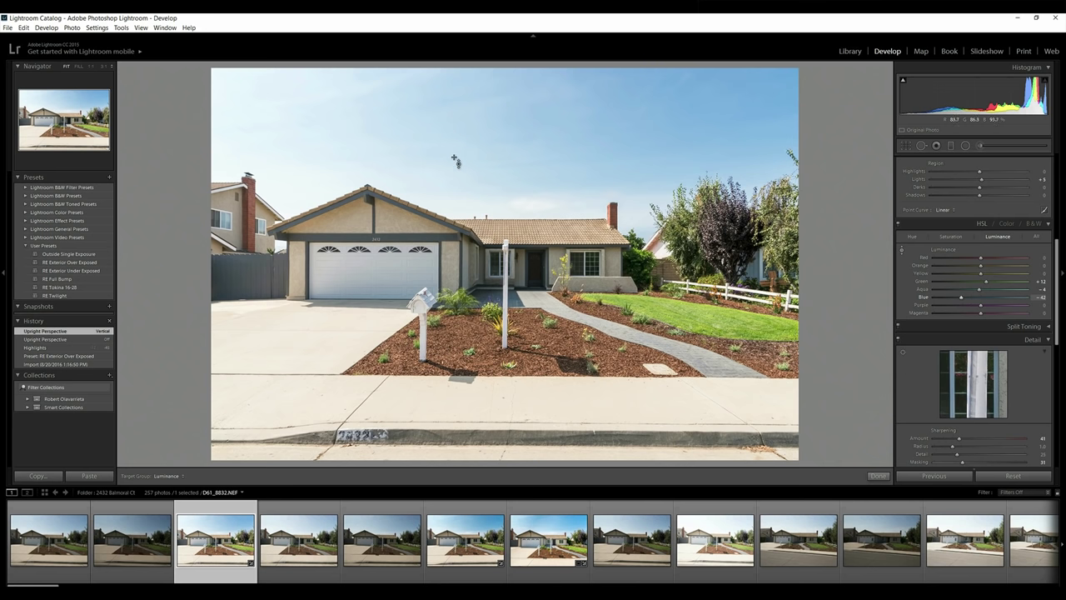
pyautogui.moveTo(453, 156); pyautogui.dragTo(455, 161)
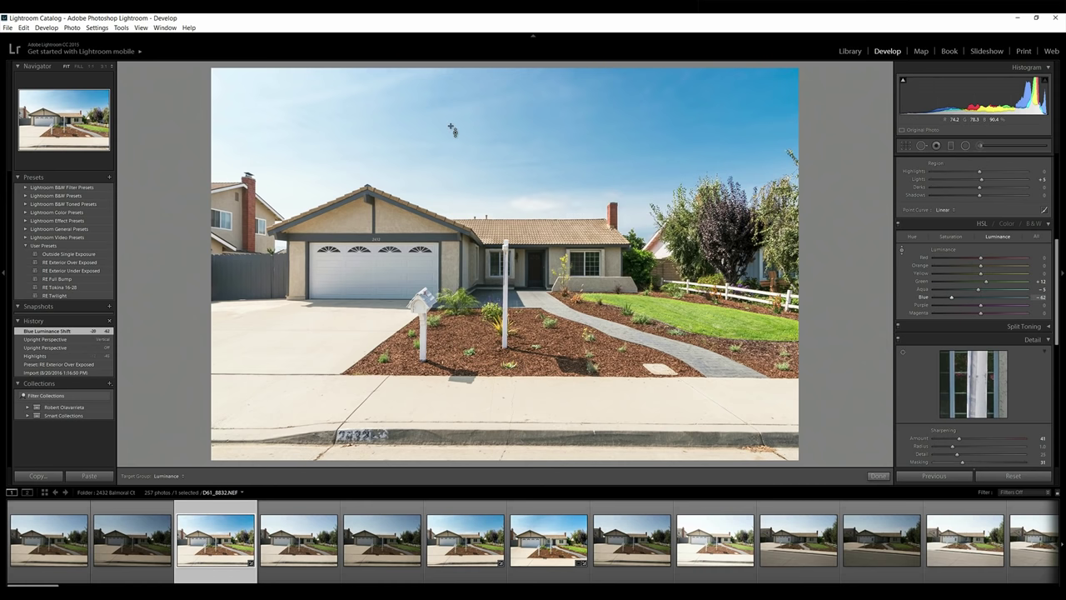
pyautogui.moveTo(450, 130); pyautogui.dragTo(452, 129)
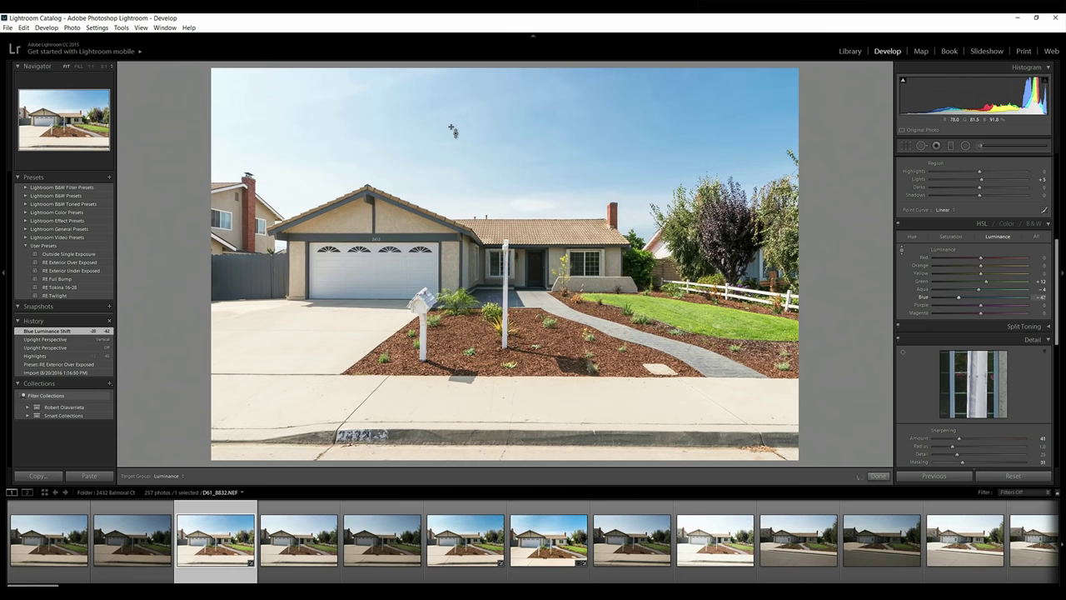
pyautogui.click(952, 239)
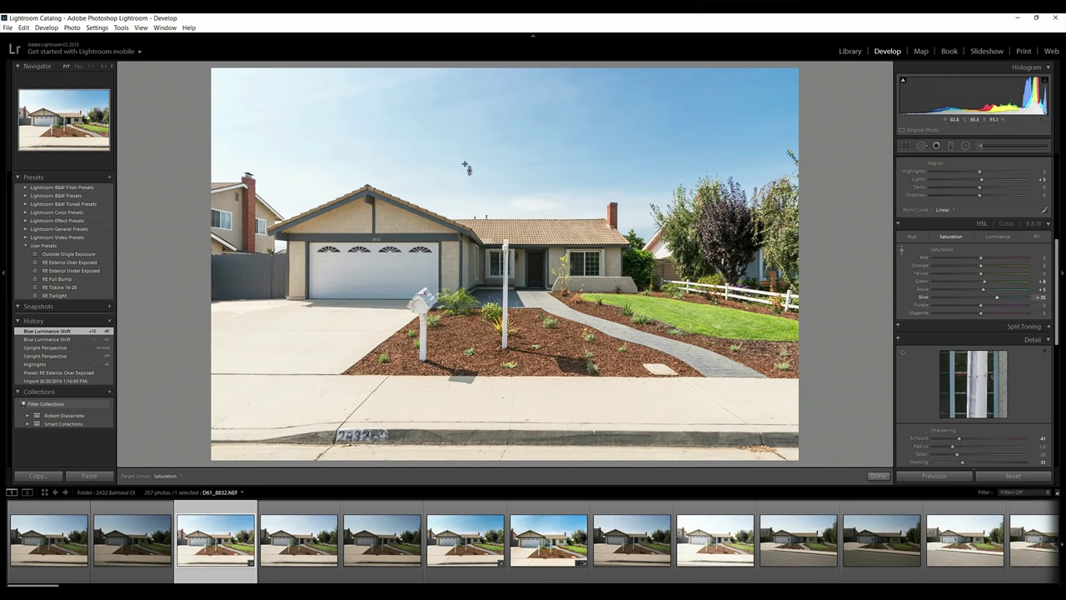
pyautogui.press('Up')
pyautogui.press('Up')
pyautogui.press('Up')
pyautogui.press('Up')
pyautogui.press('Up')
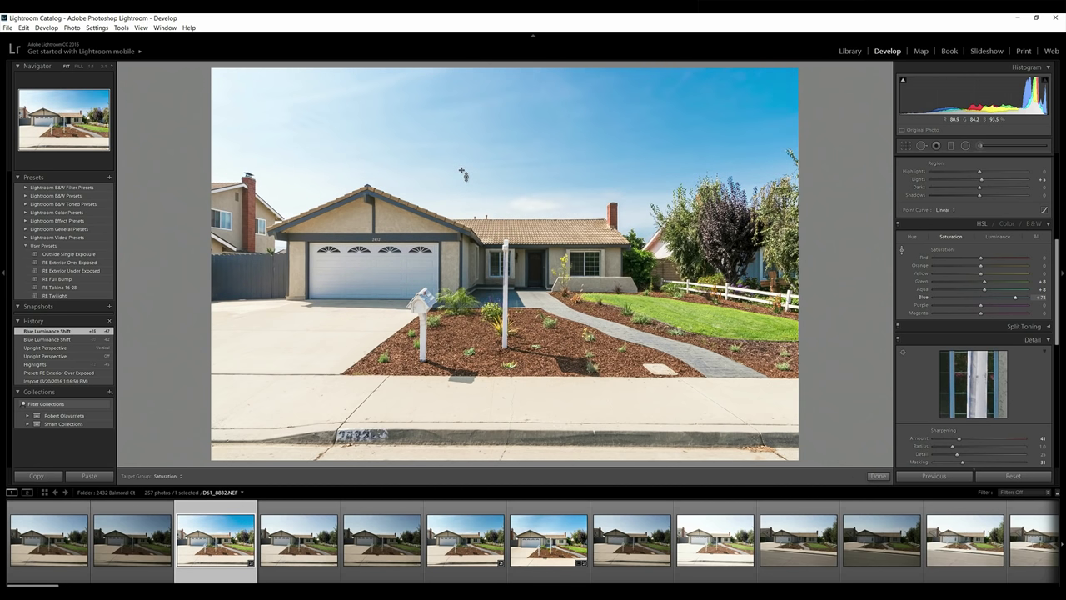
pyautogui.press('Down')
pyautogui.press('Down')
pyautogui.press('Down')
pyautogui.press('Down')
pyautogui.press('Down')
pyautogui.press('Down')
pyautogui.press('Down')
pyautogui.press('Down')
pyautogui.press('Down')
pyautogui.press('Down')
pyautogui.press('Down')
pyautogui.press('Down')
pyautogui.press('Down')
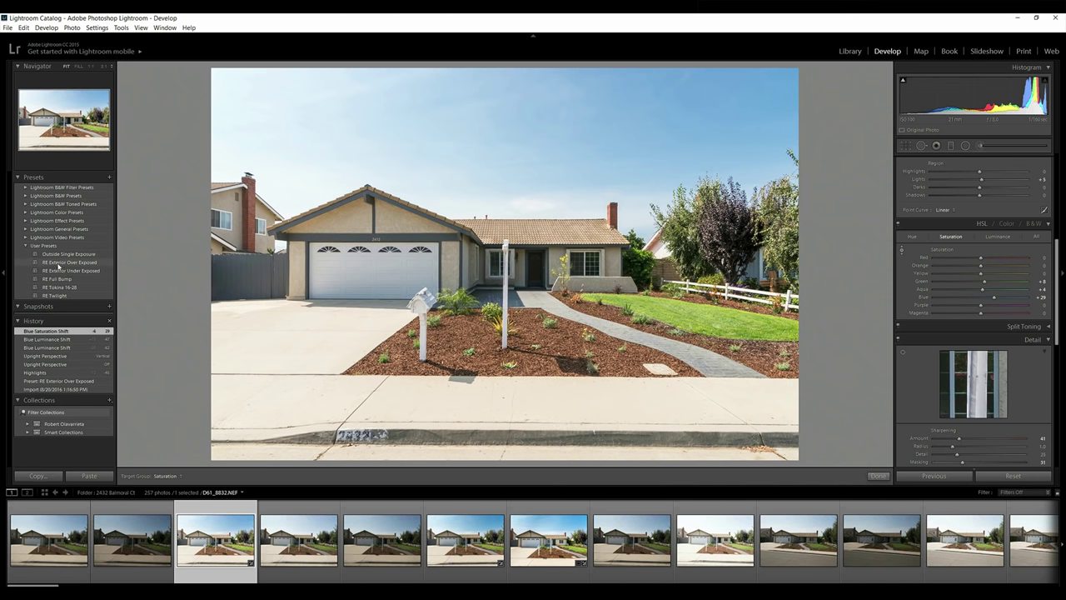
# Reapply RE Exterior Over Exposed, compare with the first exposure, then revert to Import
pyautogui.click(58, 264)
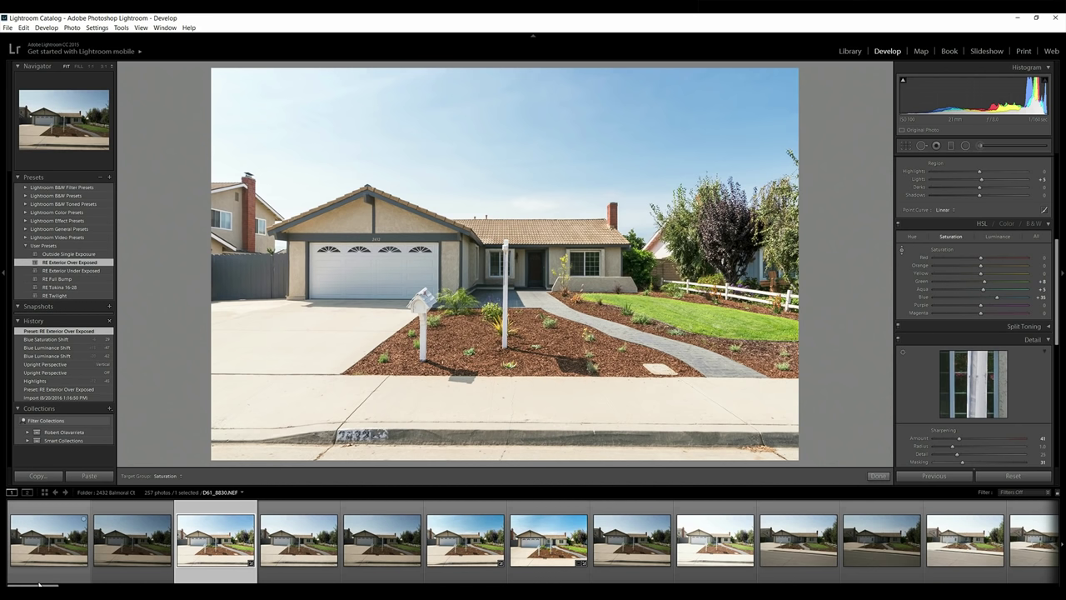
pyautogui.click(43, 554)
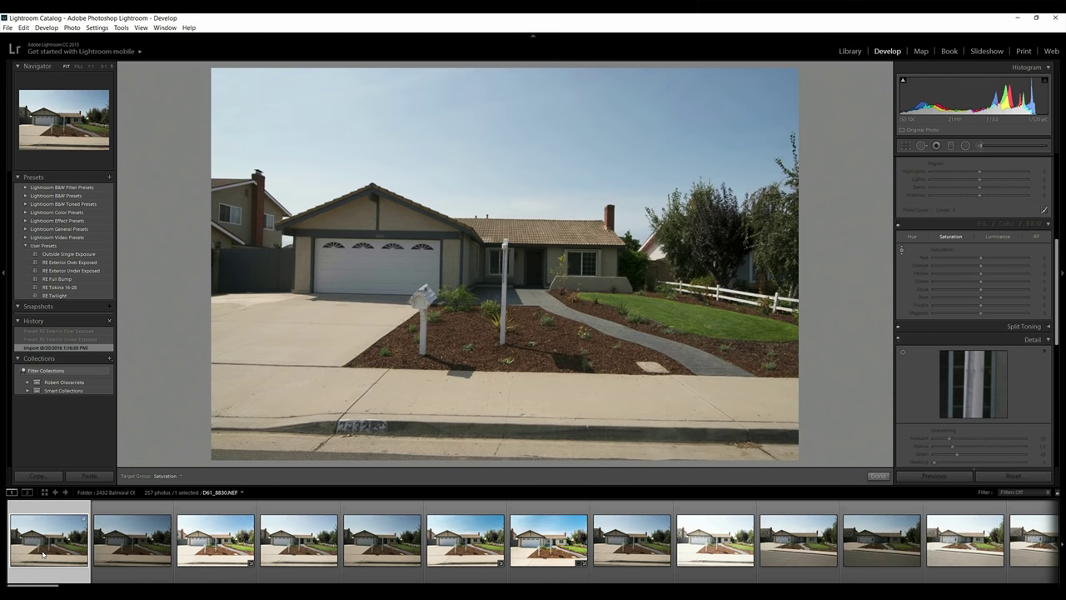
pyautogui.click(217, 543)
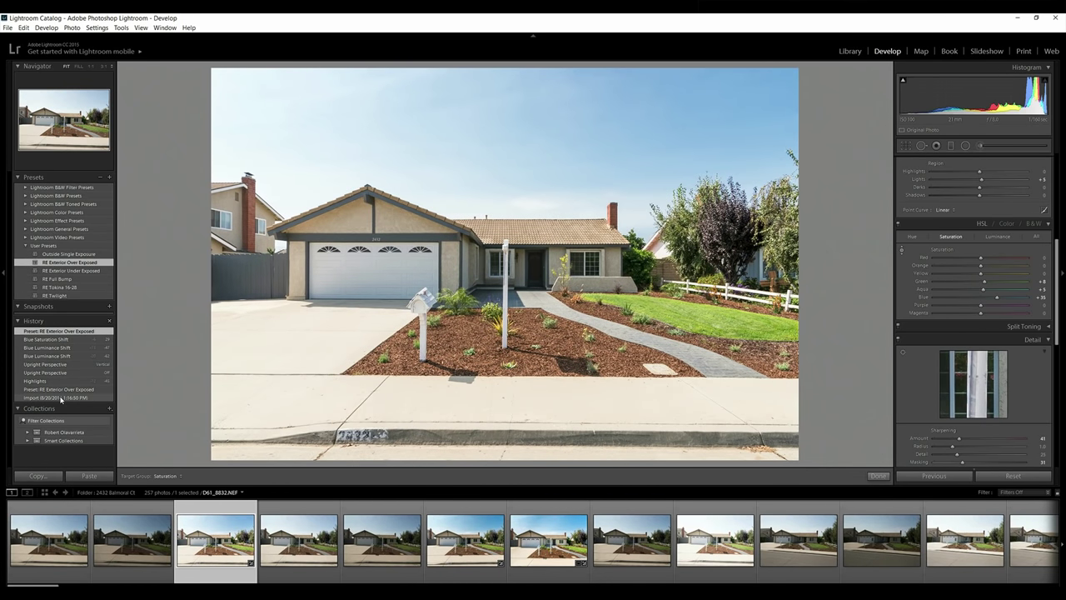
pyautogui.click(60, 397)
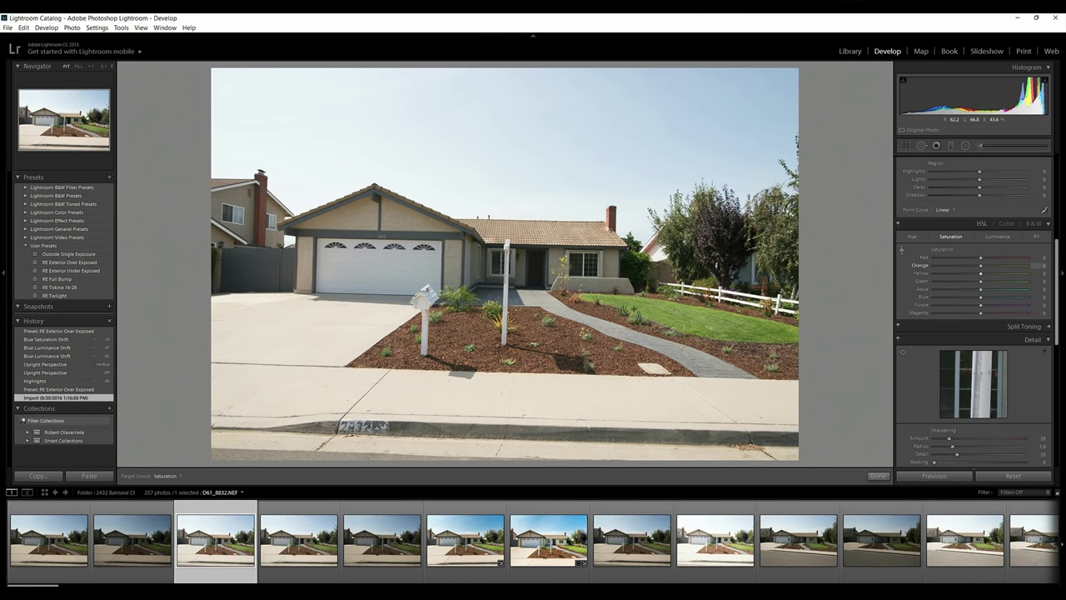
# Enable profile corrections, remove chromatic aberration and apply Vertical Upright correction
pyautogui.scroll(-6, 1014, 281)
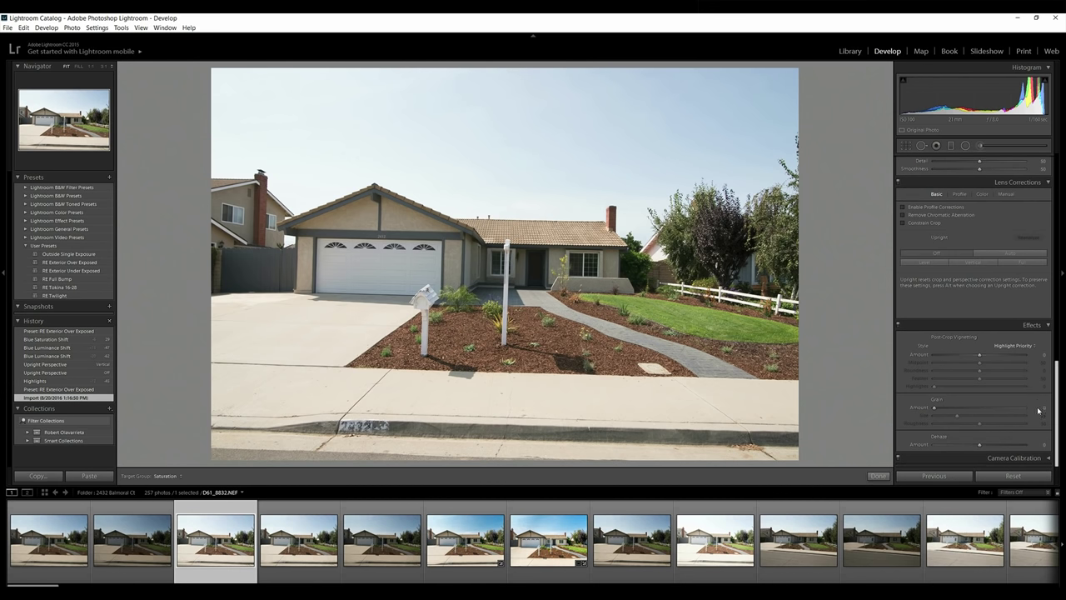
pyautogui.click(911, 209)
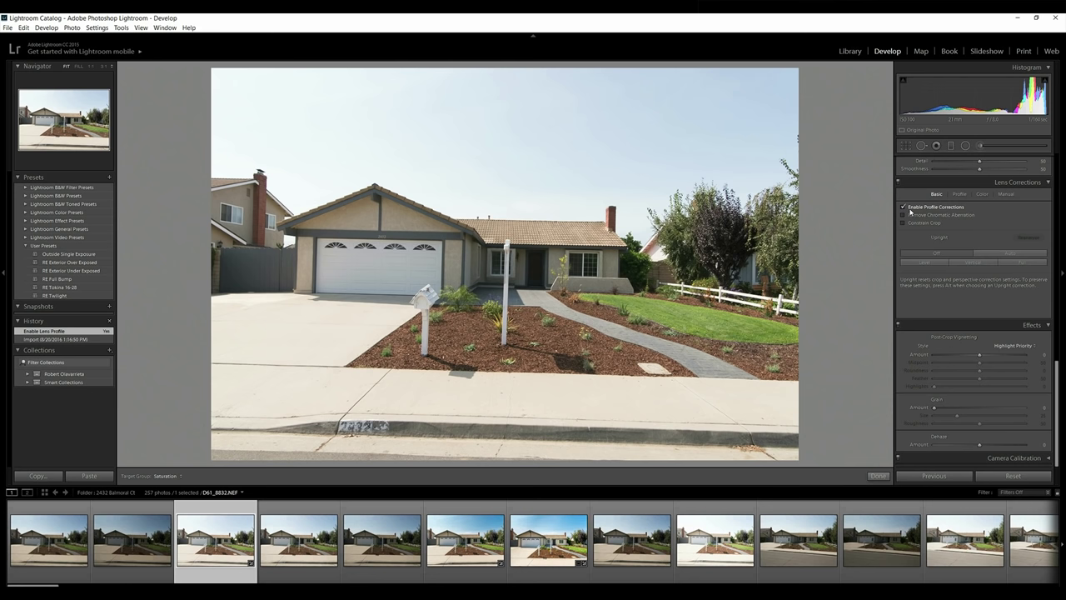
pyautogui.click(912, 216)
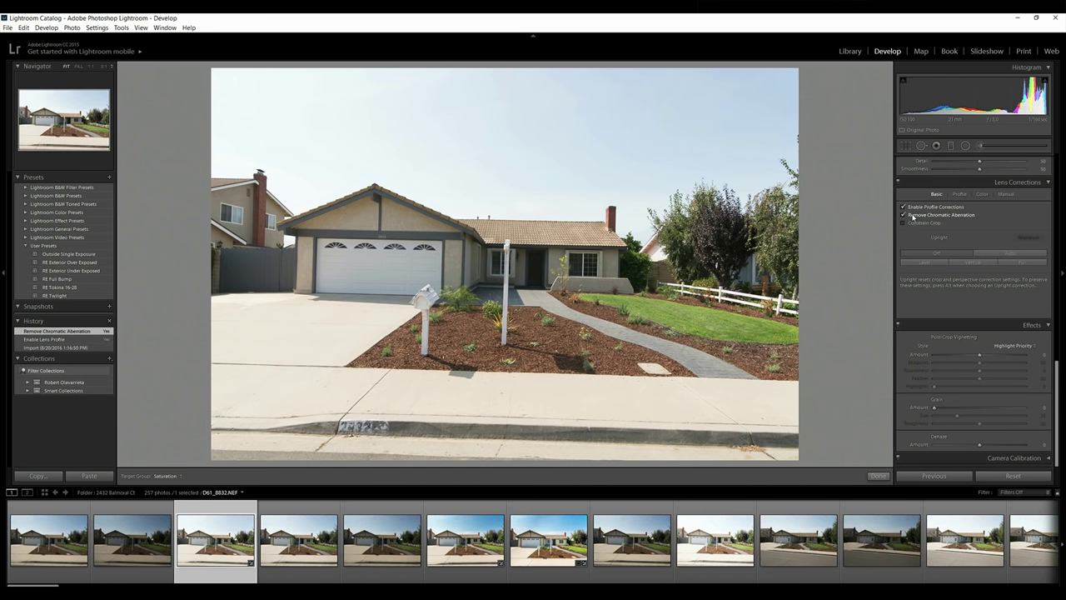
pyautogui.click(967, 261)
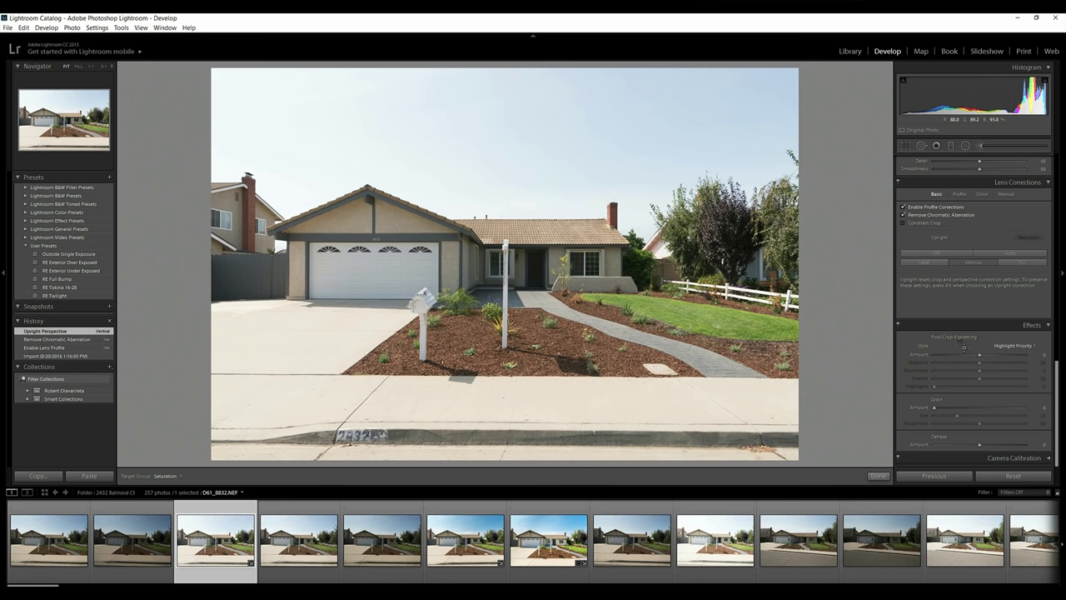
pyautogui.moveTo(1058, 389); pyautogui.dragTo(1058, 170)
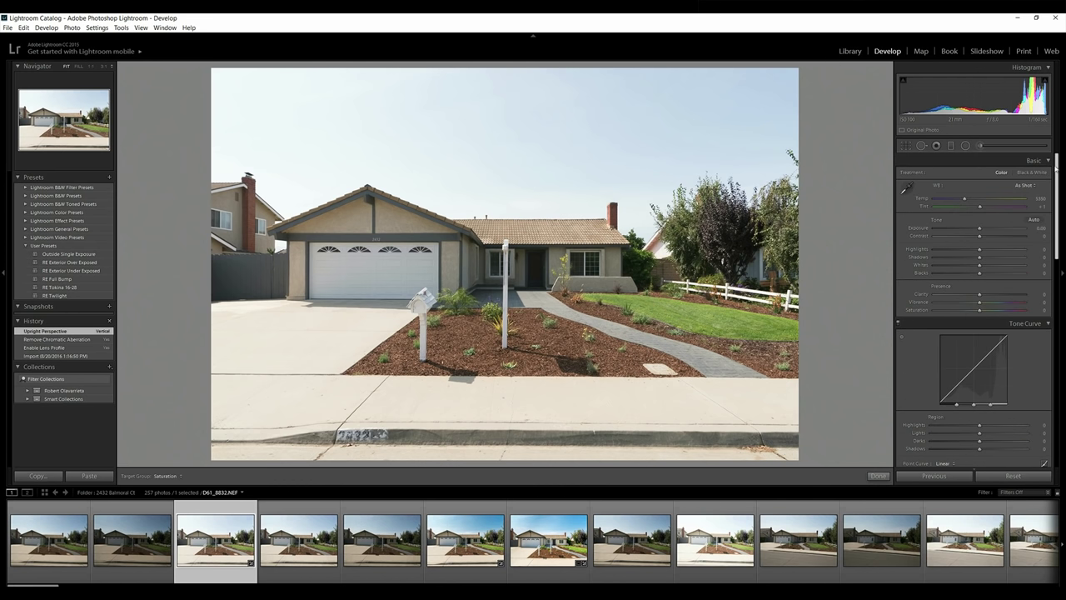
# Set sharpening Amount to 45 and edge Masking to 22 while previewing the mask
pyautogui.moveTo(1057, 167); pyautogui.dragTo(1055, 335)
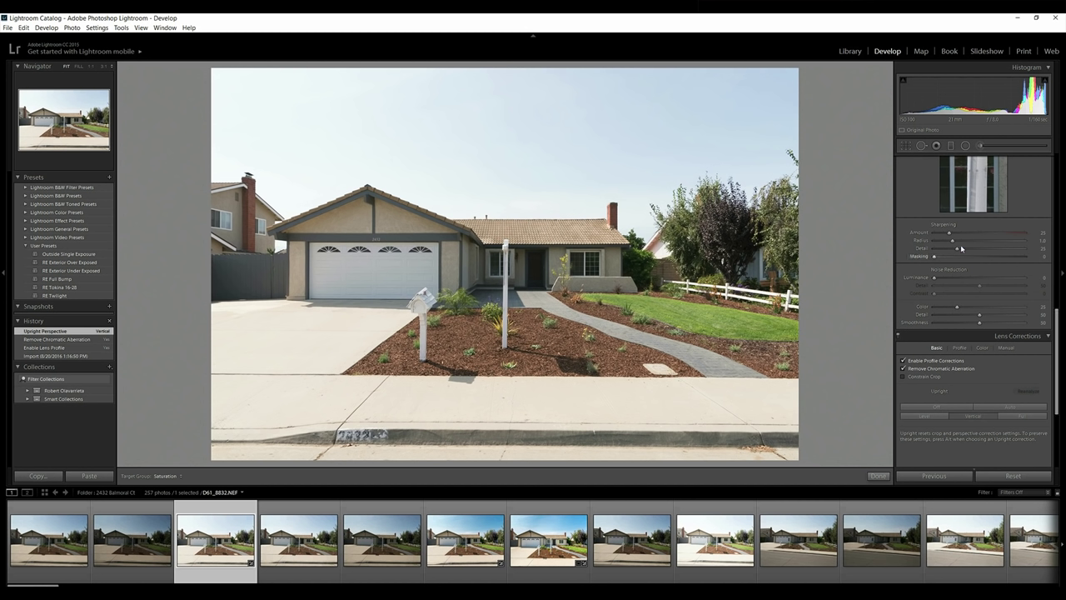
pyautogui.moveTo(951, 237); pyautogui.dragTo(962, 236)
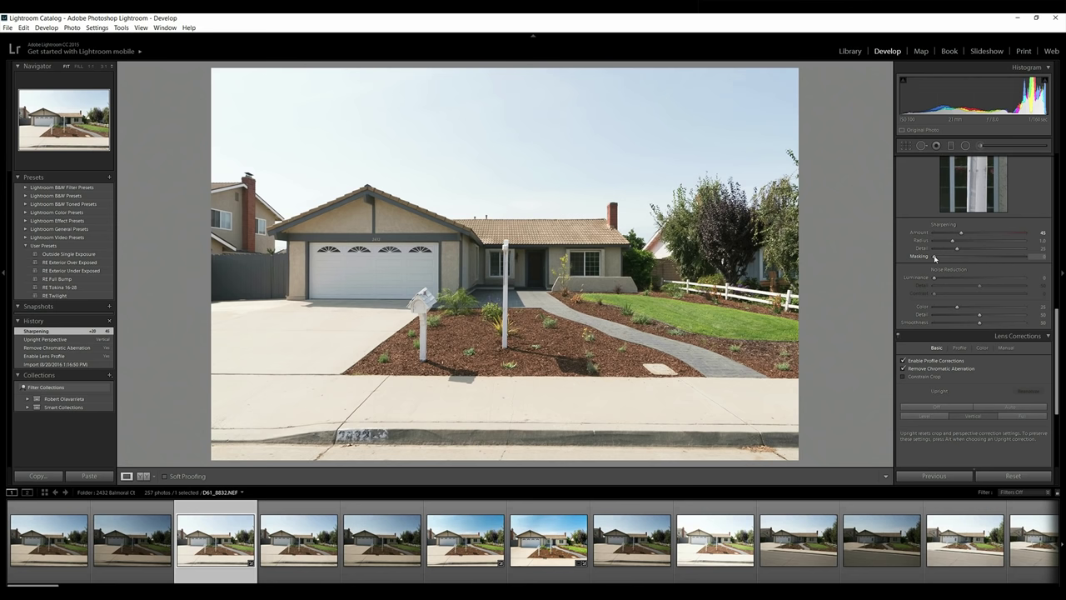
pyautogui.keyDown('alt'); pyautogui.moveTo(935, 258); pyautogui.dragTo(955, 247); pyautogui.keyUp('alt')
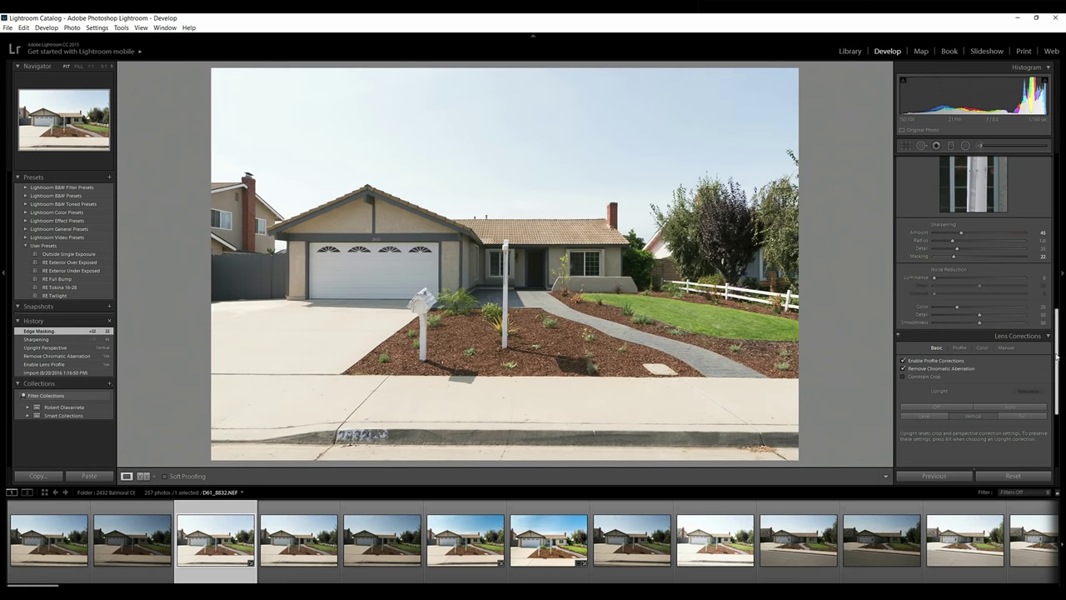
pyautogui.scroll(3, 1049, 289)
pyautogui.scroll(5, 1049, 289)
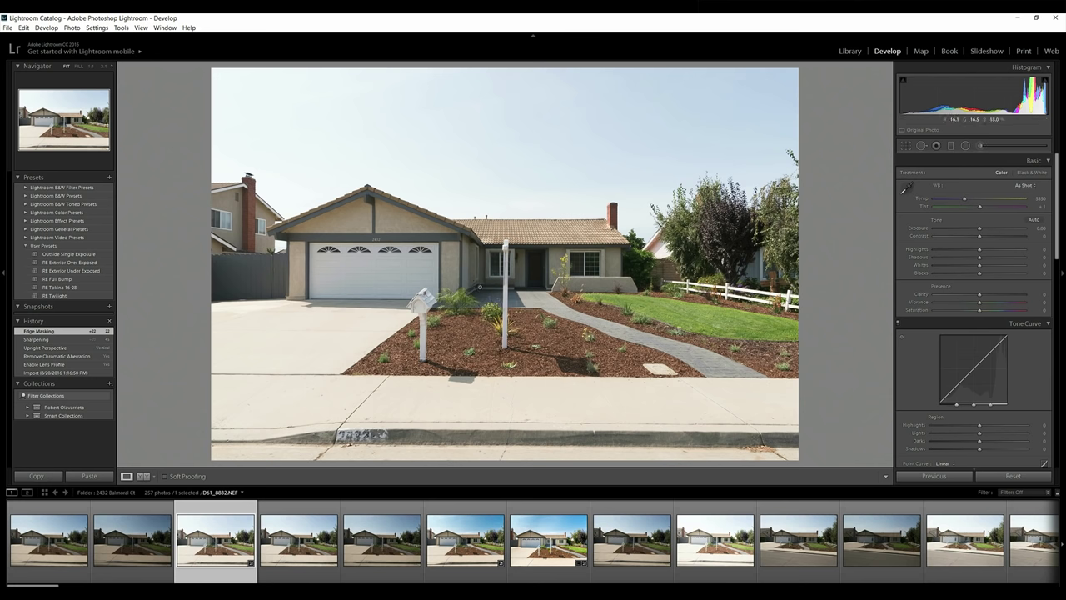
pyautogui.click(978, 145)
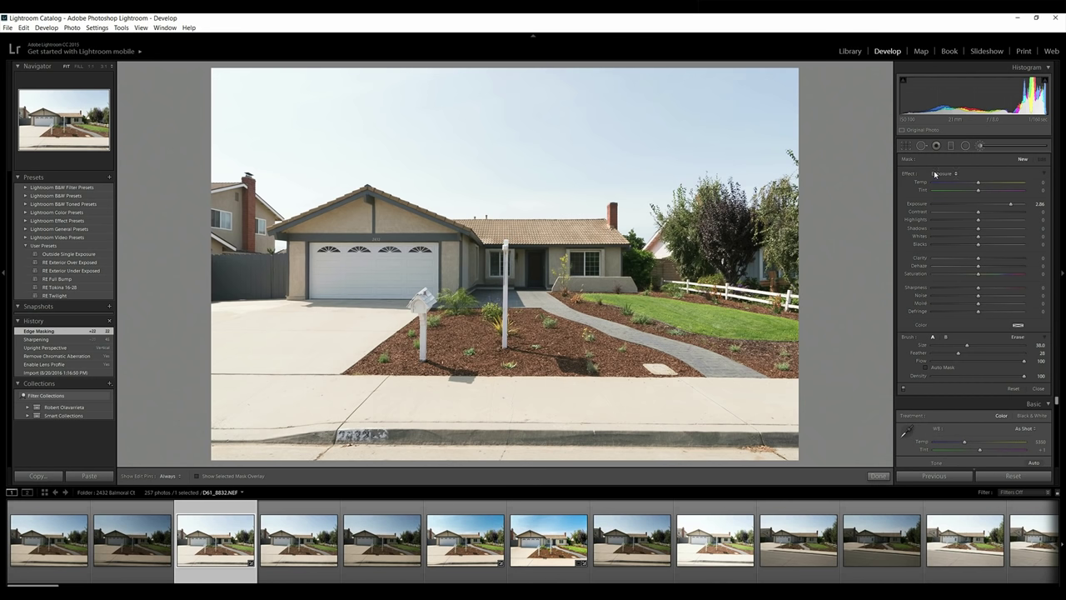
# Paint a Shadows +32 brush stroke over the shaded front entry, then close the brush
pyautogui.click(938, 174)
pyautogui.click(932, 231)
pyautogui.scroll(-5, 498, 263)
pyautogui.scroll(-1, 494, 266)
pyautogui.press('h')
pyautogui.moveTo(494, 266)
pyautogui.mouseDown()
pyautogui.moveTo(577, 265)
pyautogui.moveTo(482, 281)
pyautogui.moveTo(540, 273)
pyautogui.moveTo(460, 261)
pyautogui.moveTo(366, 223)
pyautogui.moveTo(330, 242)
pyautogui.moveTo(304, 279)
pyautogui.moveTo(554, 266)
pyautogui.moveTo(606, 279)
pyautogui.mouseUp()
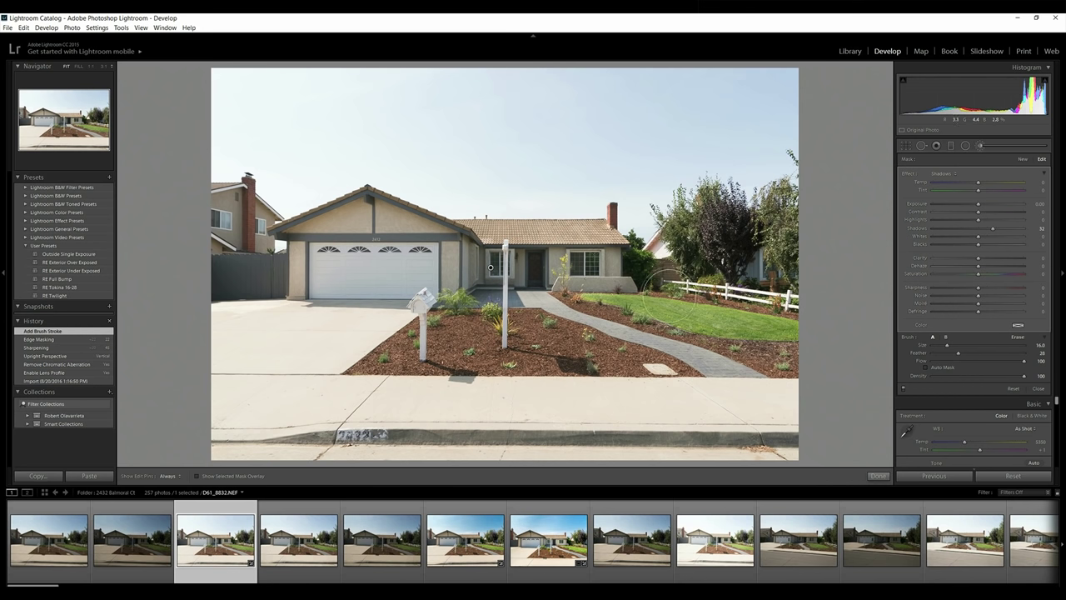
pyautogui.press('k')
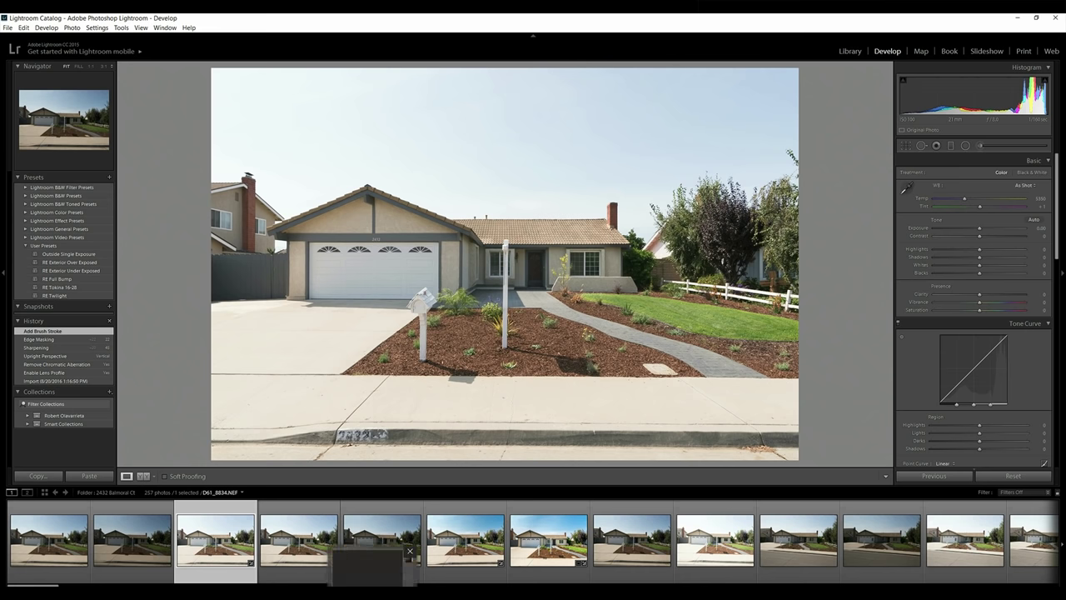
# Send D61_8832.NEF to Adobe Photoshop CC 2015 through Edit In
pyautogui.rightClick(215, 540)
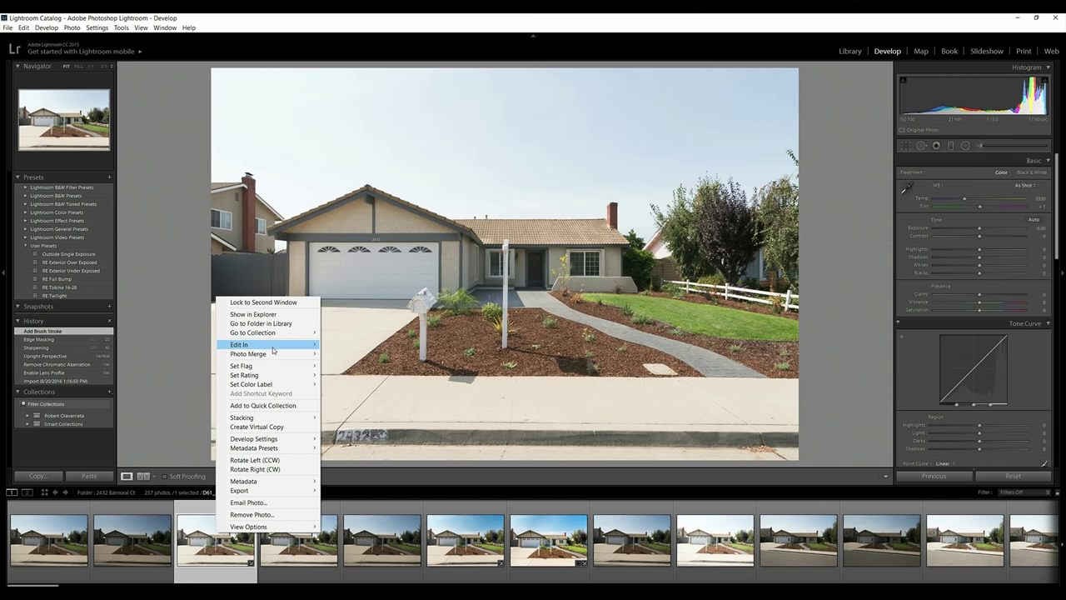
pyautogui.moveTo(273, 350)
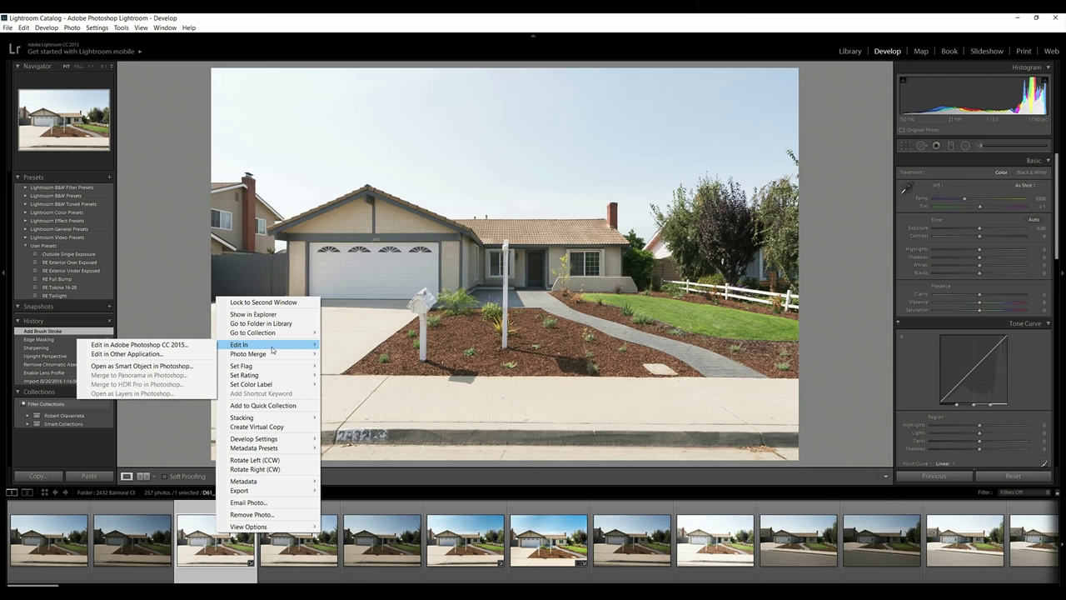
pyautogui.click(136, 345)
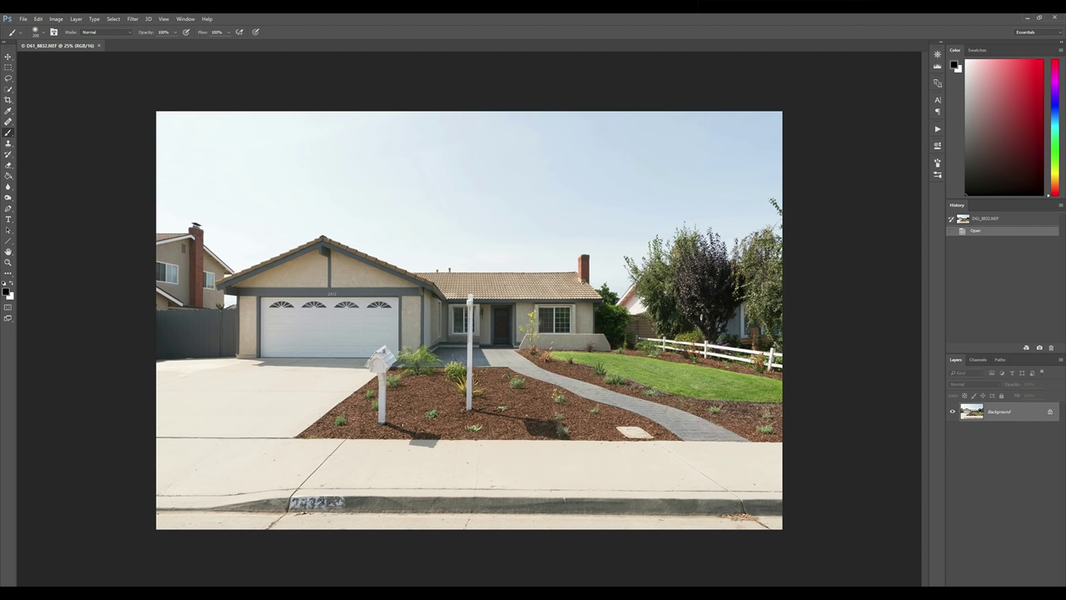
# Bring the ViewNX-i browser showing the Clouds folder in front of Photoshop
pyautogui.moveTo(439, 593)
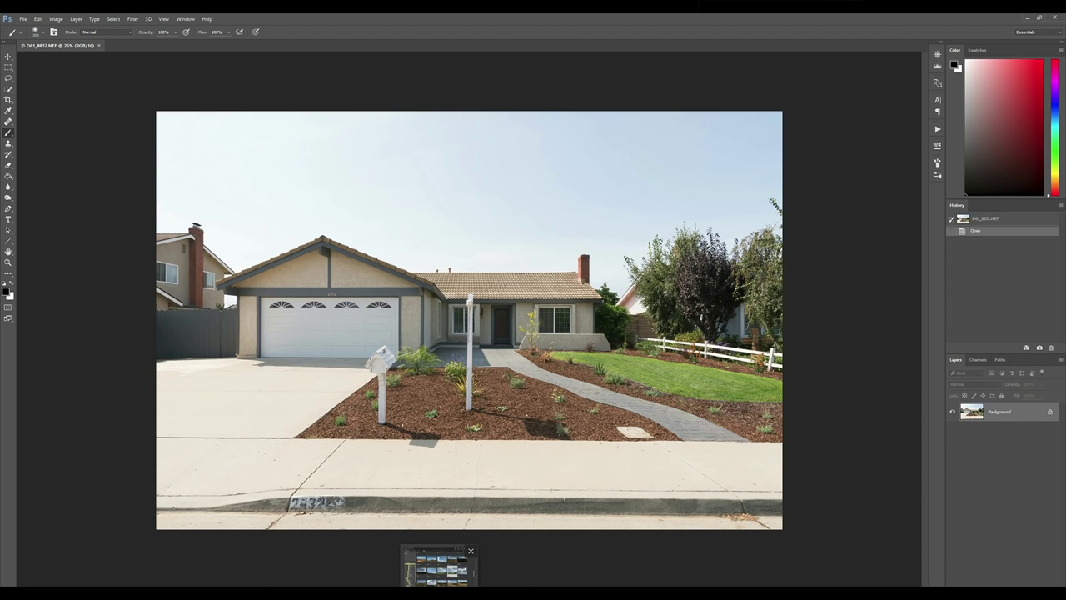
pyautogui.click(439, 567)
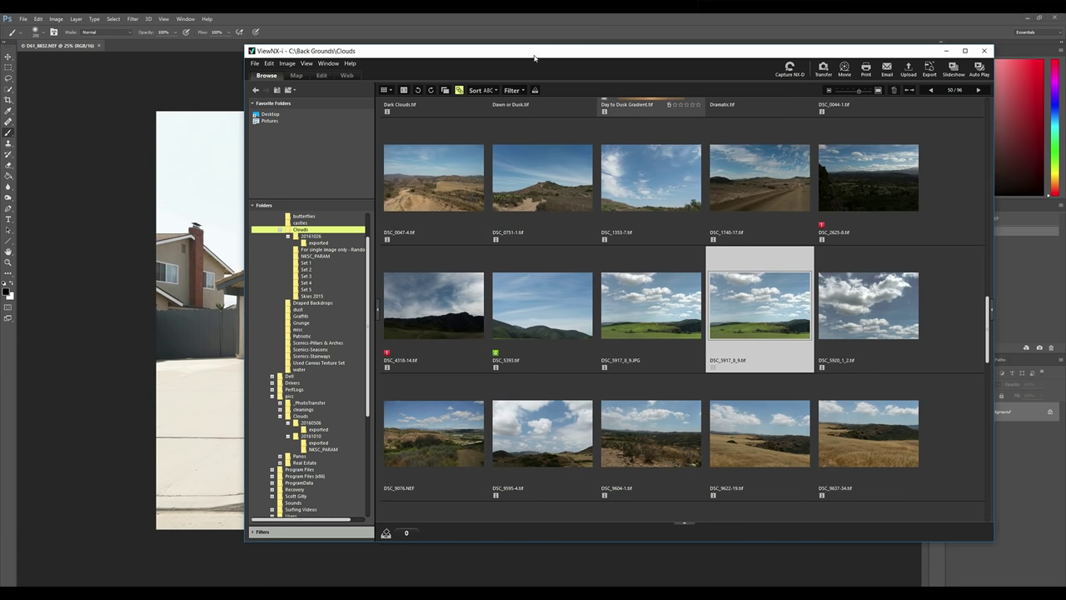
# Preview the cloudy-sky photo DSC_5917_8_9.tif large in ViewNX-i
pyautogui.moveTo(518, 53); pyautogui.dragTo(563, 47)
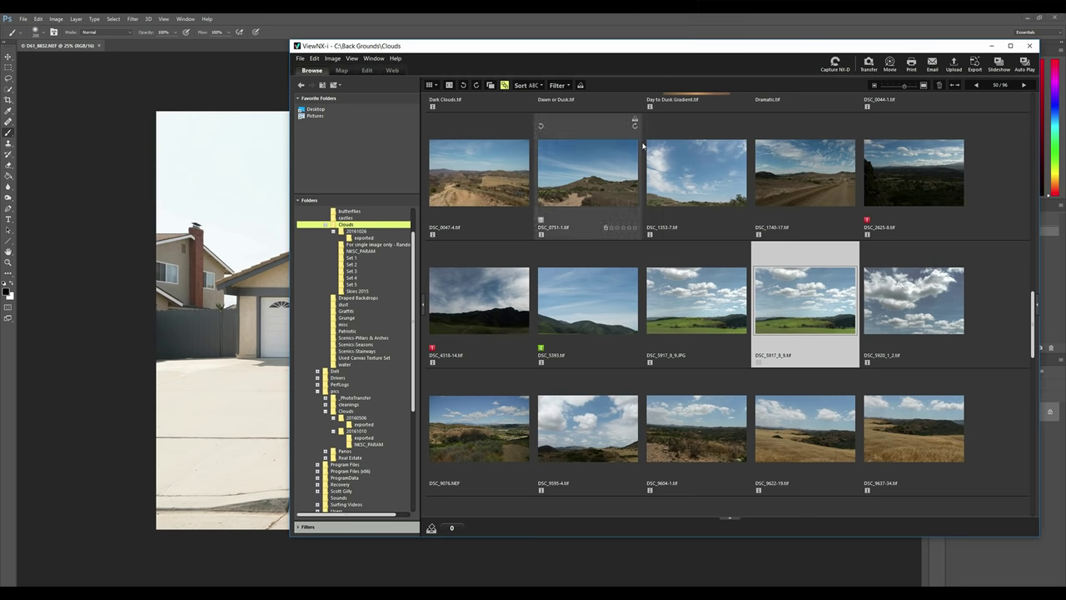
pyautogui.doubleClick(803, 288)
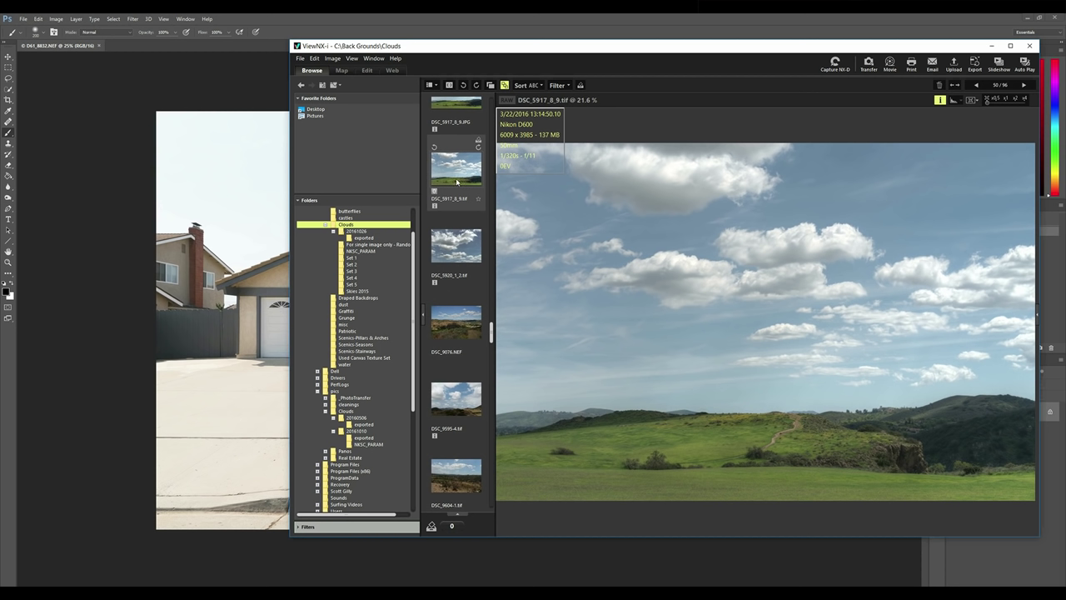
pyautogui.click(457, 181)
pyautogui.moveTo(454, 55); pyautogui.dragTo(472, 66)
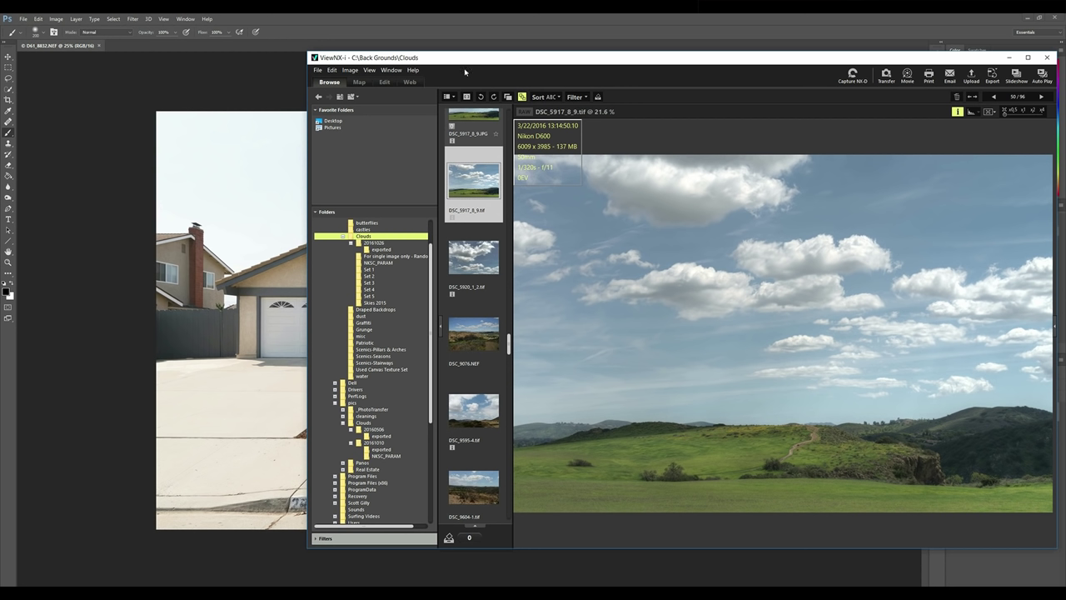
pyautogui.moveTo(482, 184)
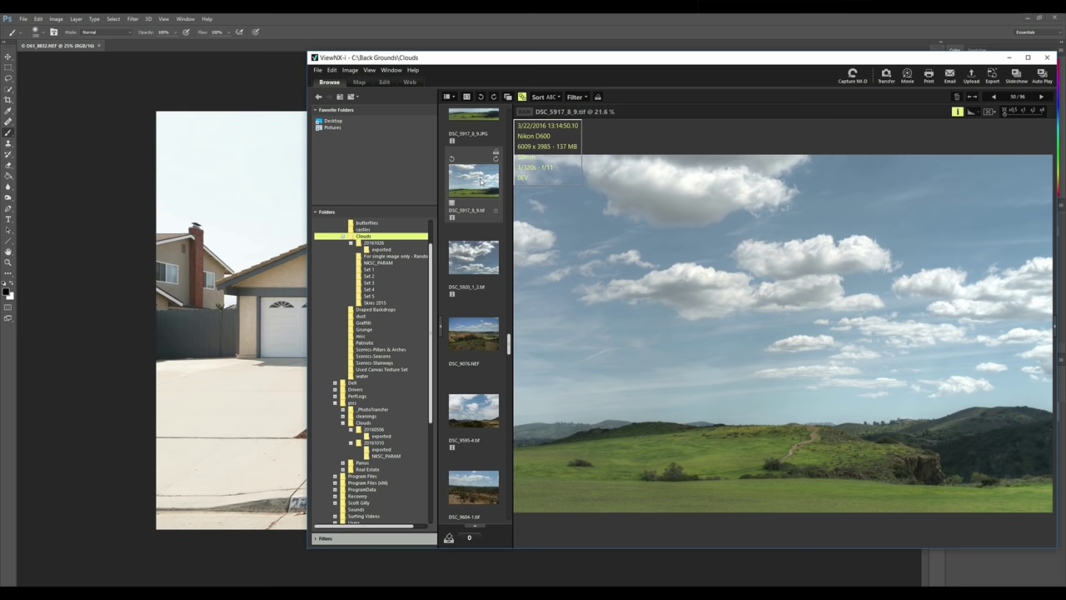
pyautogui.click(481, 182)
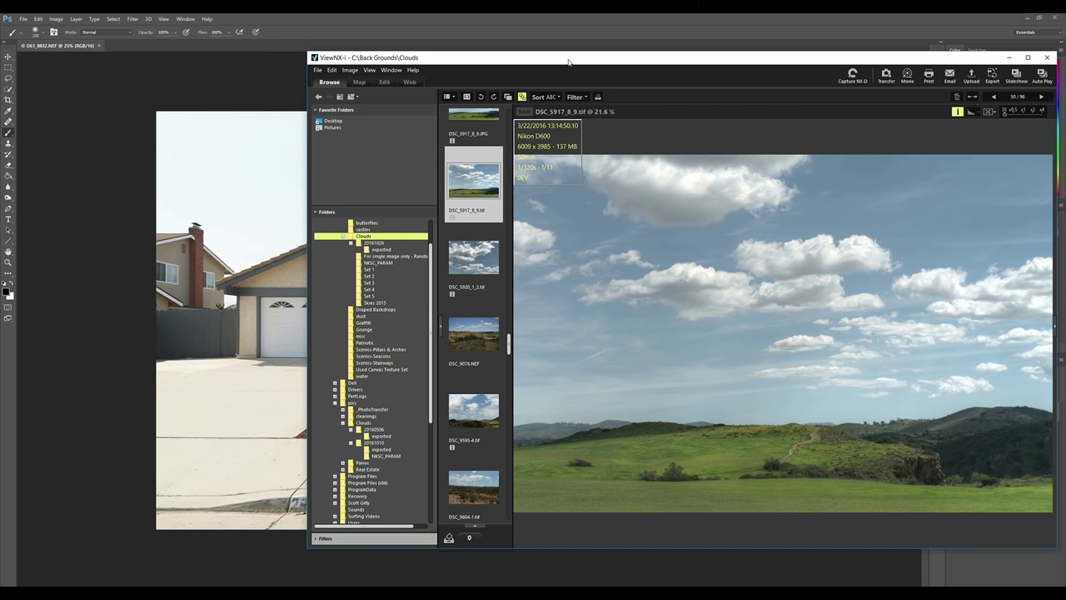
pyautogui.moveTo(569, 61); pyautogui.dragTo(520, 55)
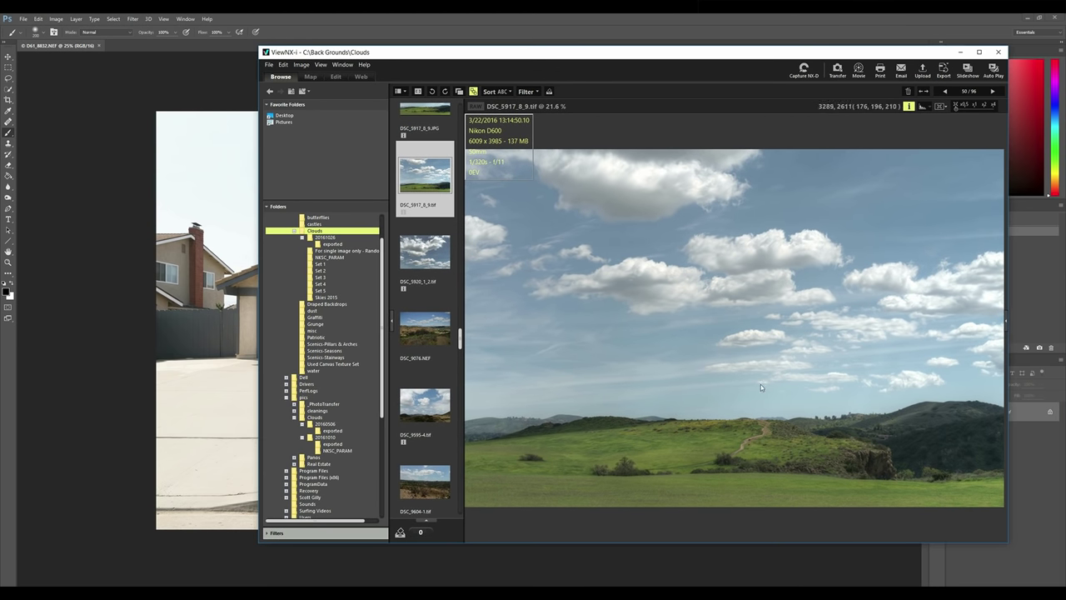
pyautogui.doubleClick(647, 51)
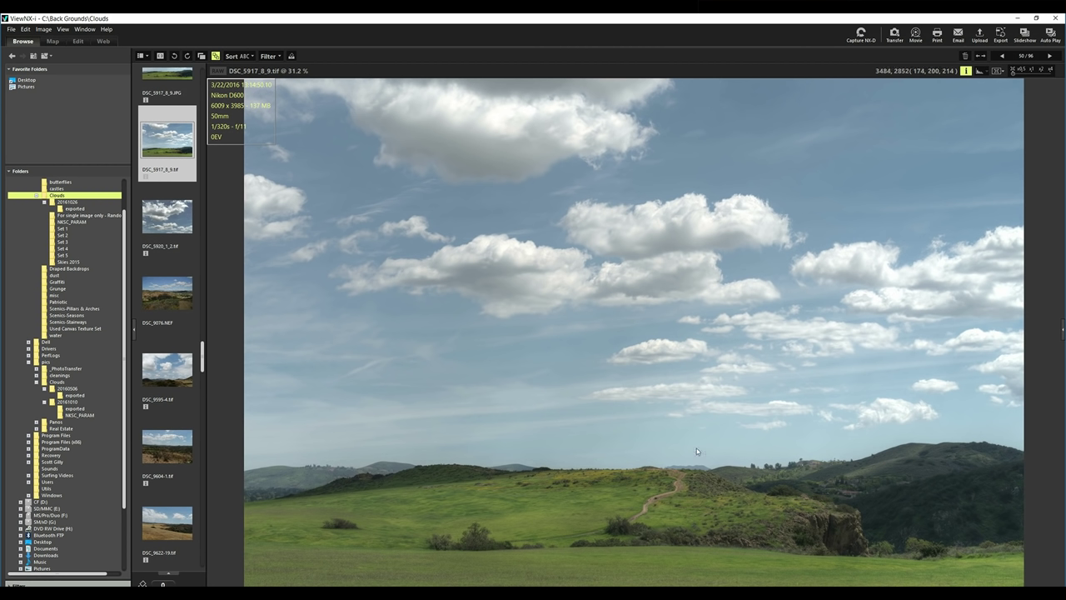
pyautogui.doubleClick(551, 16)
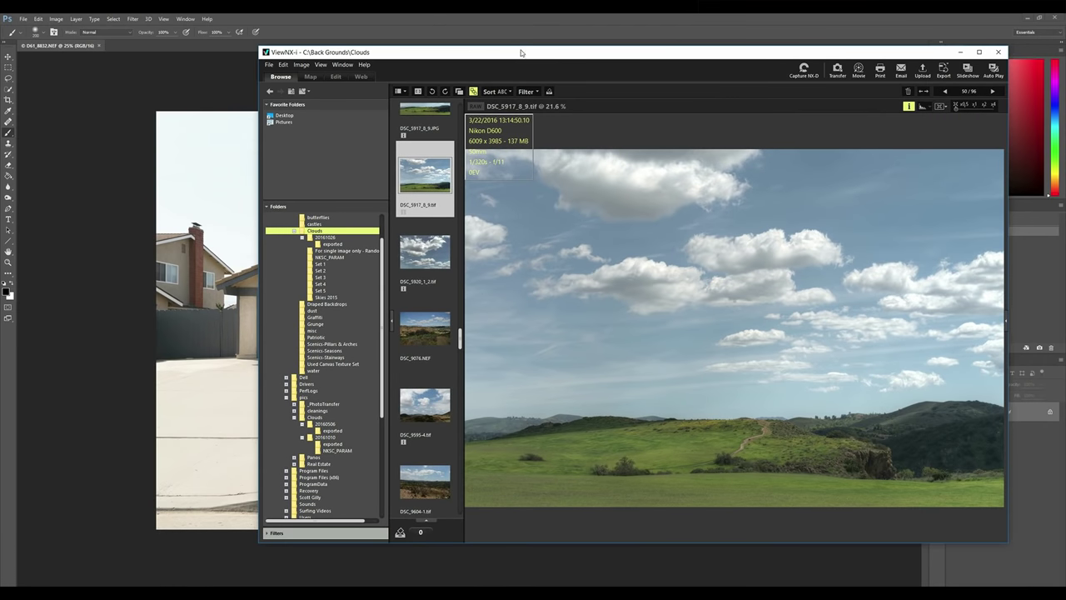
# Drag DSC_5917_8_9.tif from ViewNX-i onto the Photoshop house image
pyautogui.moveTo(513, 62); pyautogui.dragTo(573, 64)
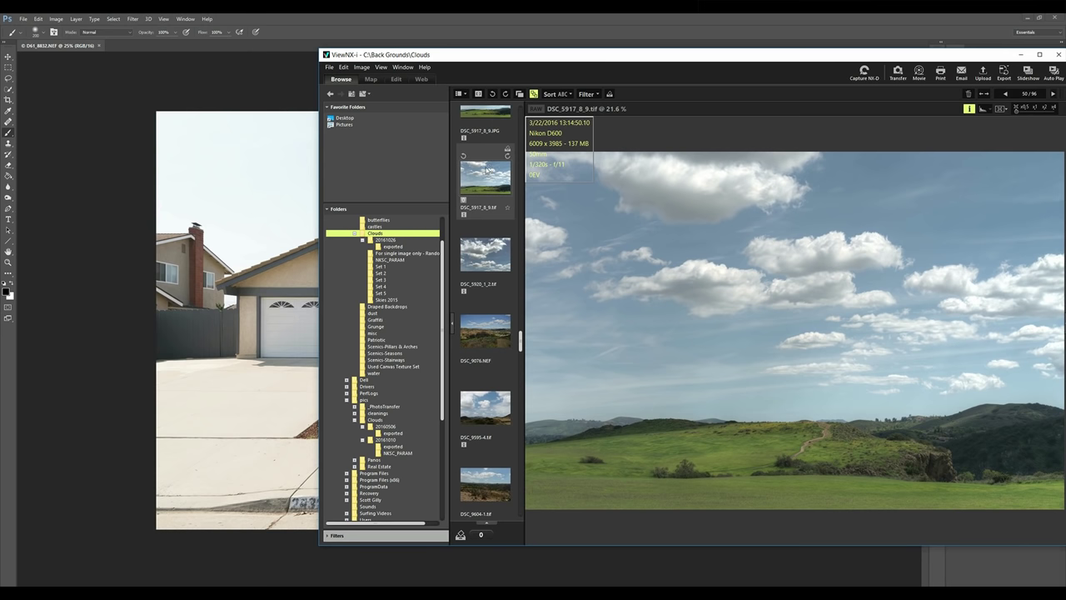
pyautogui.moveTo(462, 63); pyautogui.dragTo(518, 70)
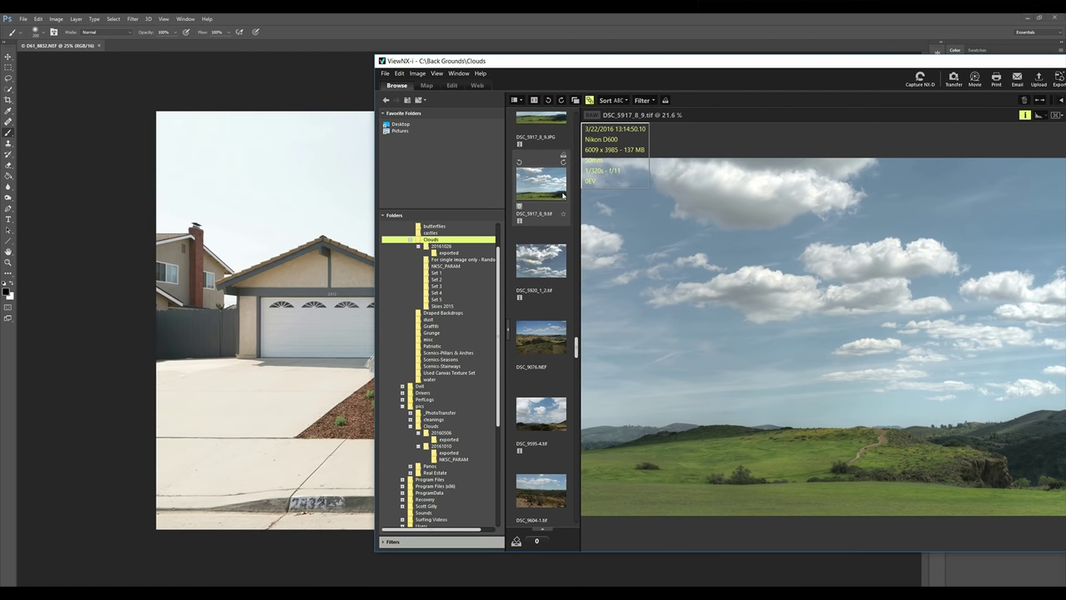
pyautogui.click(549, 184)
pyautogui.moveTo(512, 68); pyautogui.dragTo(453, 77)
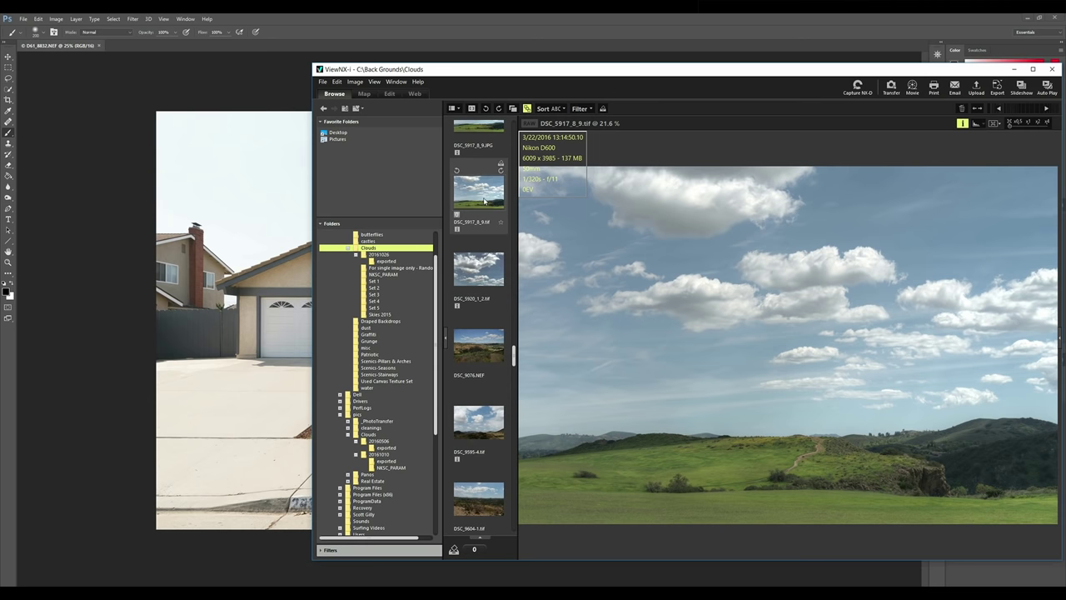
pyautogui.moveTo(481, 200); pyautogui.dragTo(211, 247)
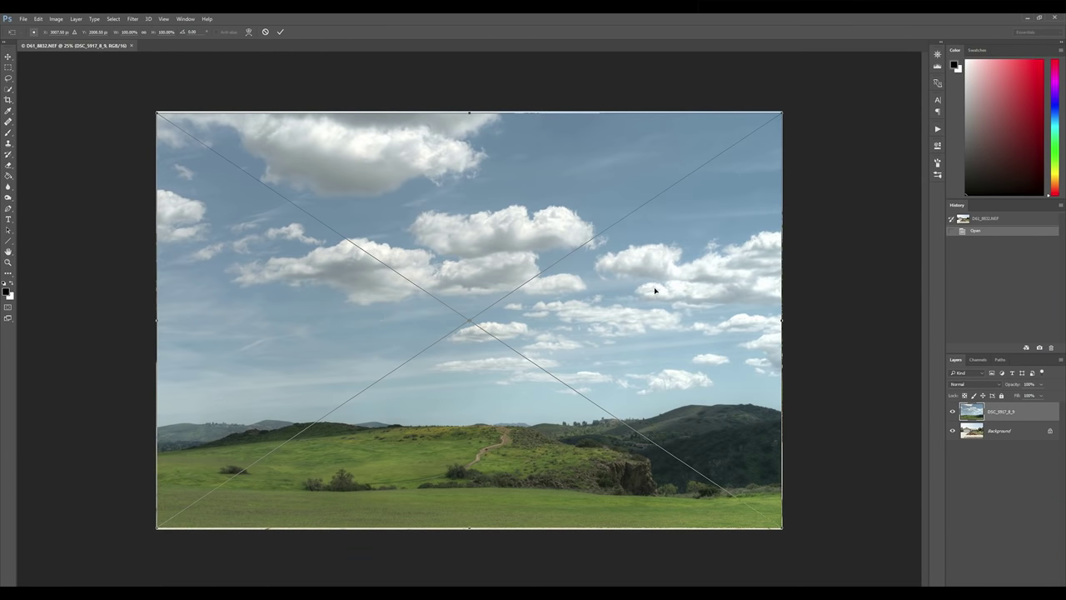
# Lower the sky layer's opacity, then raise and widen it over the house and commit the placement
pyautogui.click(1041, 384)
pyautogui.click(1027, 396)
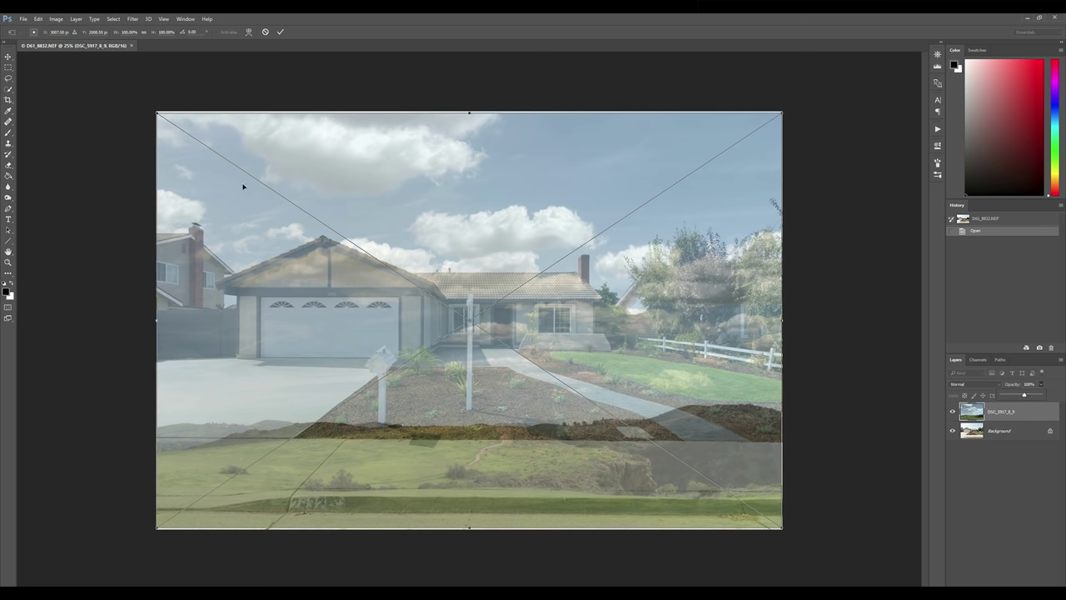
pyautogui.moveTo(252, 200); pyautogui.dragTo(239, 95)
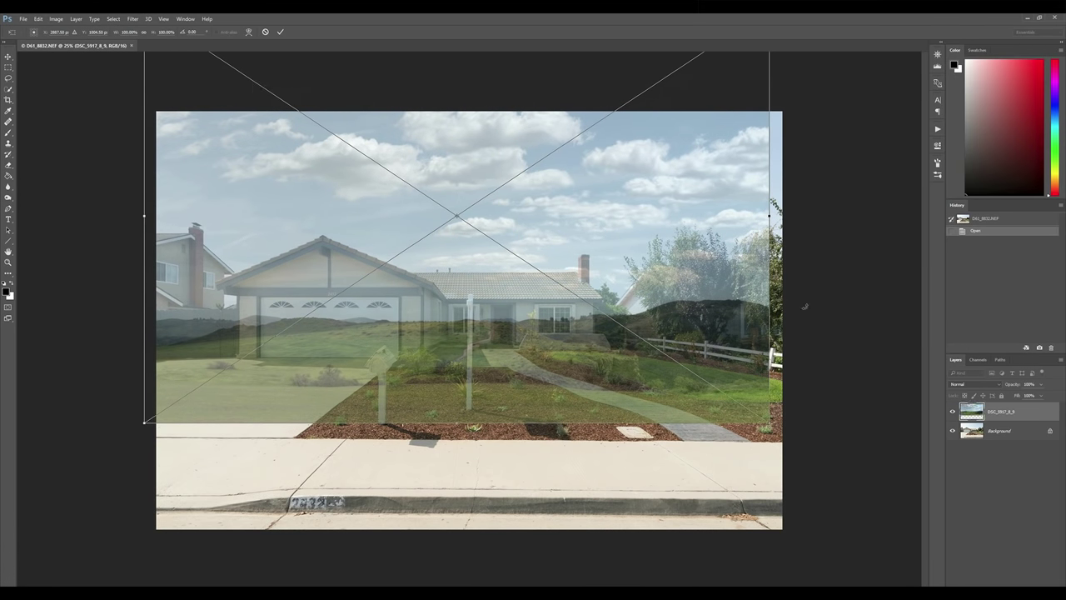
pyautogui.moveTo(773, 216); pyautogui.dragTo(798, 210)
pyautogui.moveTo(582, 368)
pyautogui.mouseDown()
pyautogui.moveTo(582, 282)
pyautogui.moveTo(574, 366)
pyautogui.mouseUp()
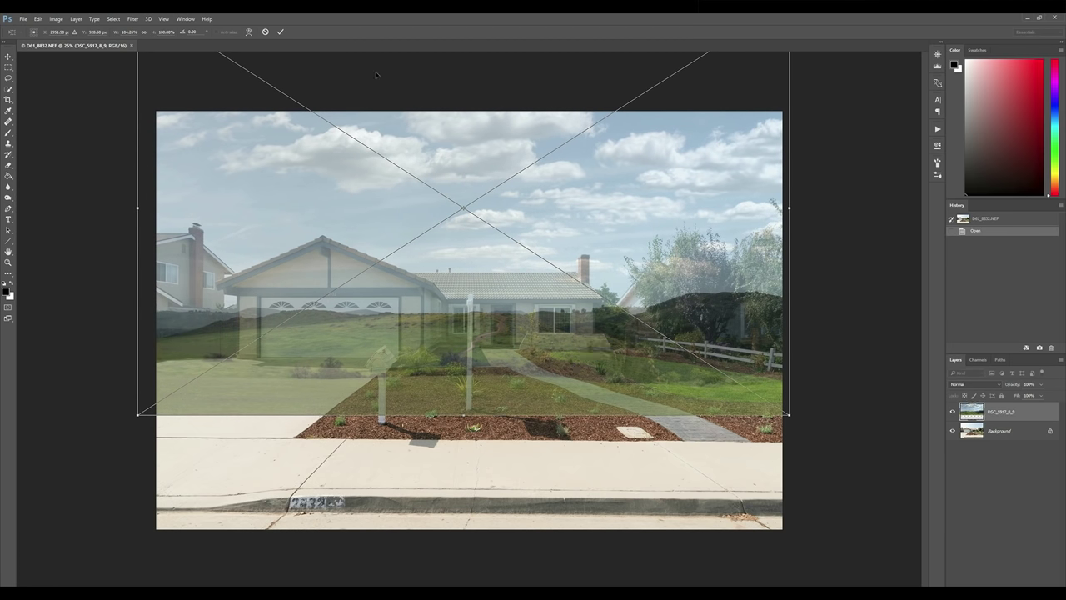
pyautogui.click(282, 32)
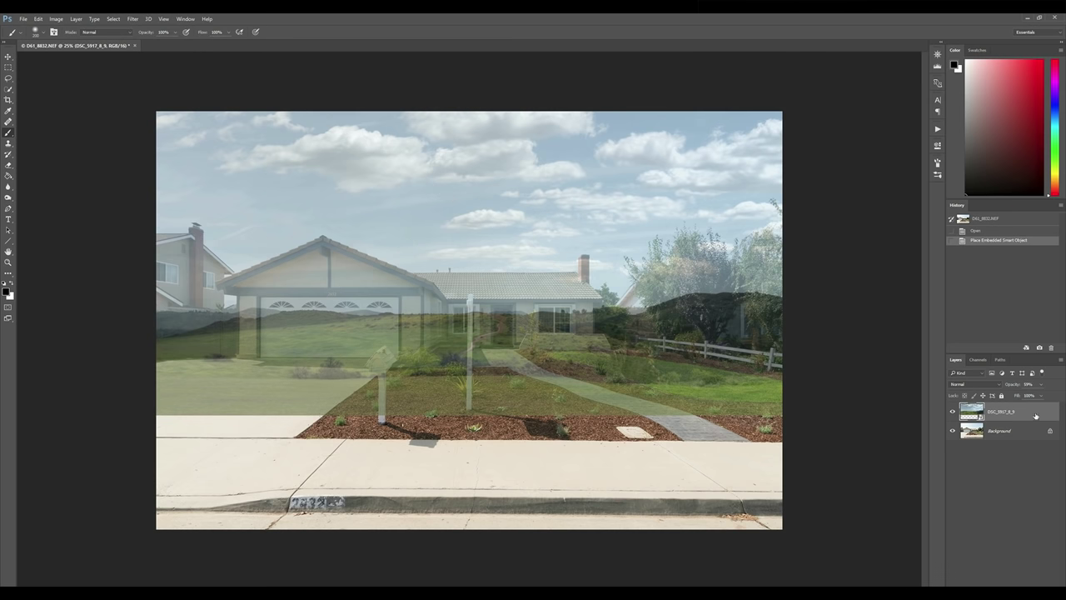
# Return the sky layer to 100% opacity
pyautogui.click(1043, 384)
pyautogui.moveTo(1039, 397); pyautogui.dragTo(1057, 396)
pyautogui.click(999, 416)
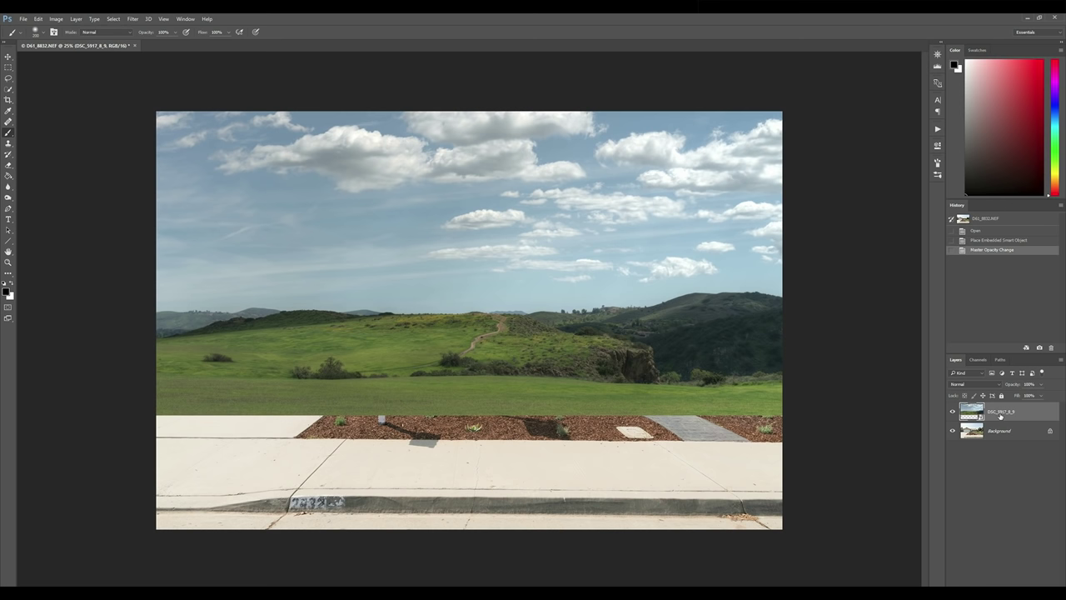
# Give the sky layer a black Hide All mask and select the house Background layer
pyautogui.hotkey('alt', 'l')
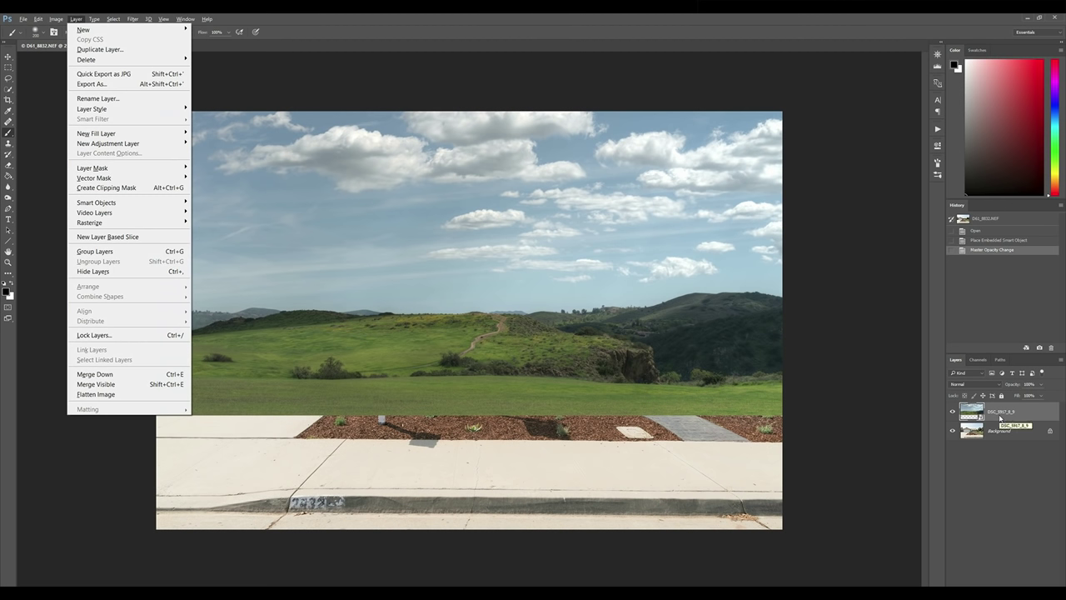
pyautogui.press('m')
pyautogui.press('h')
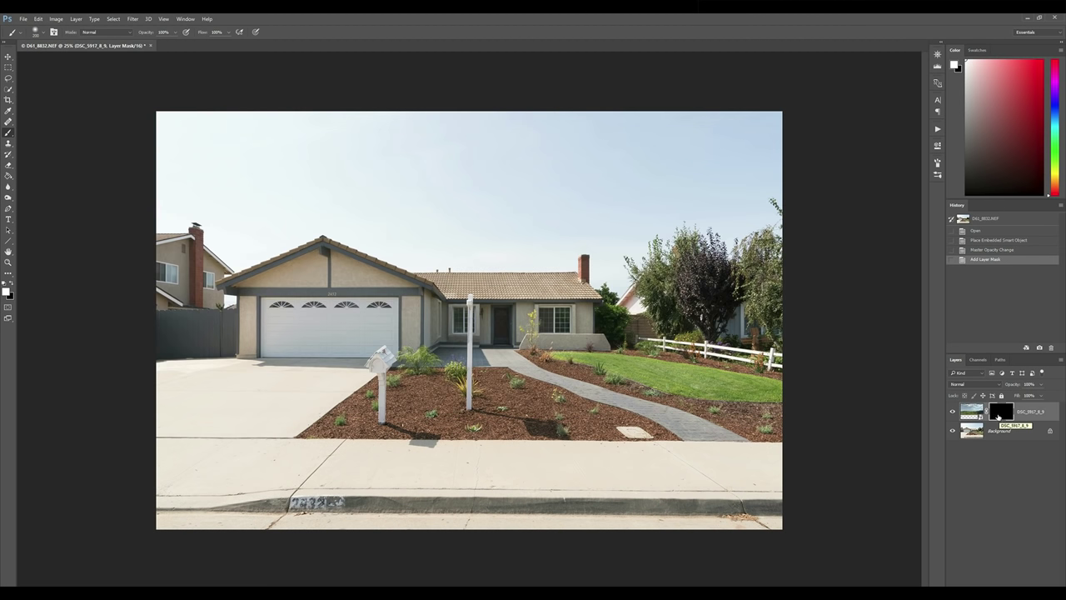
pyautogui.click(993, 428)
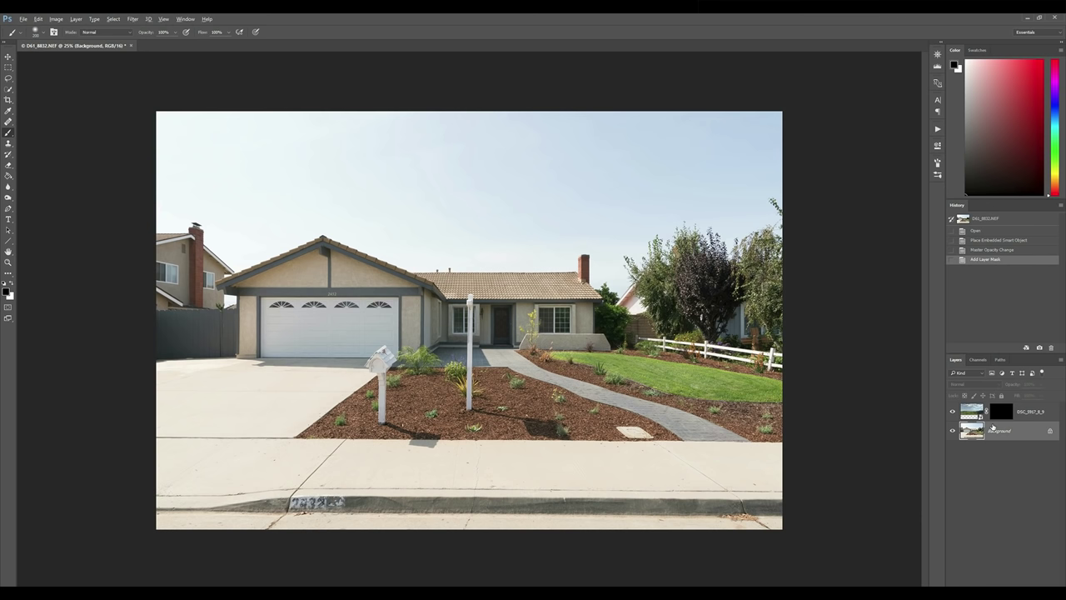
# Select the washed-out sky with Color Range, sampling the sky at fuzziness 118
pyautogui.hotkey('alt', 's')
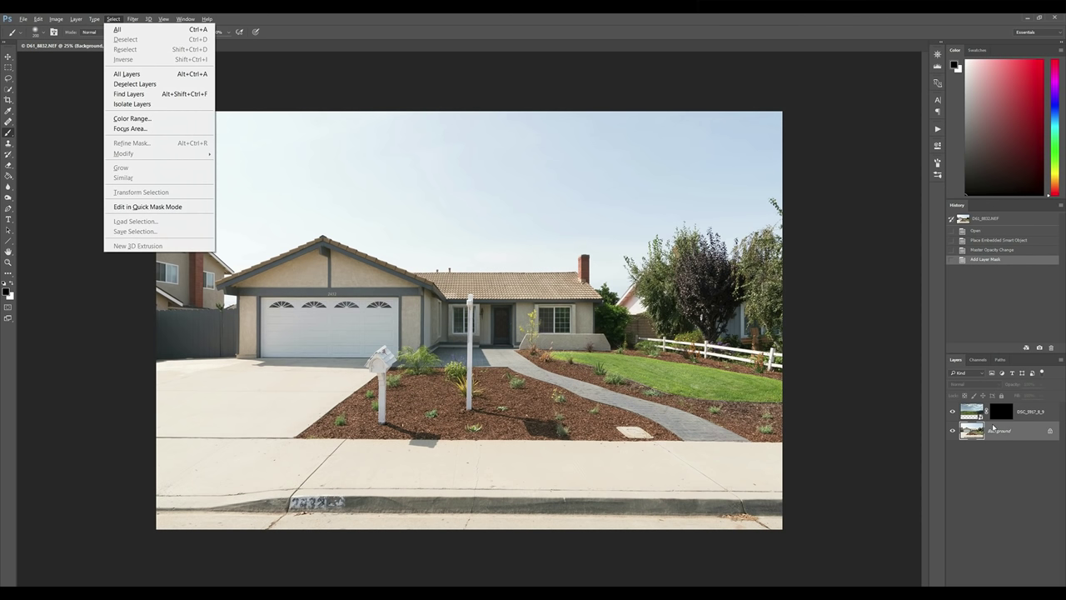
pyautogui.press('c')
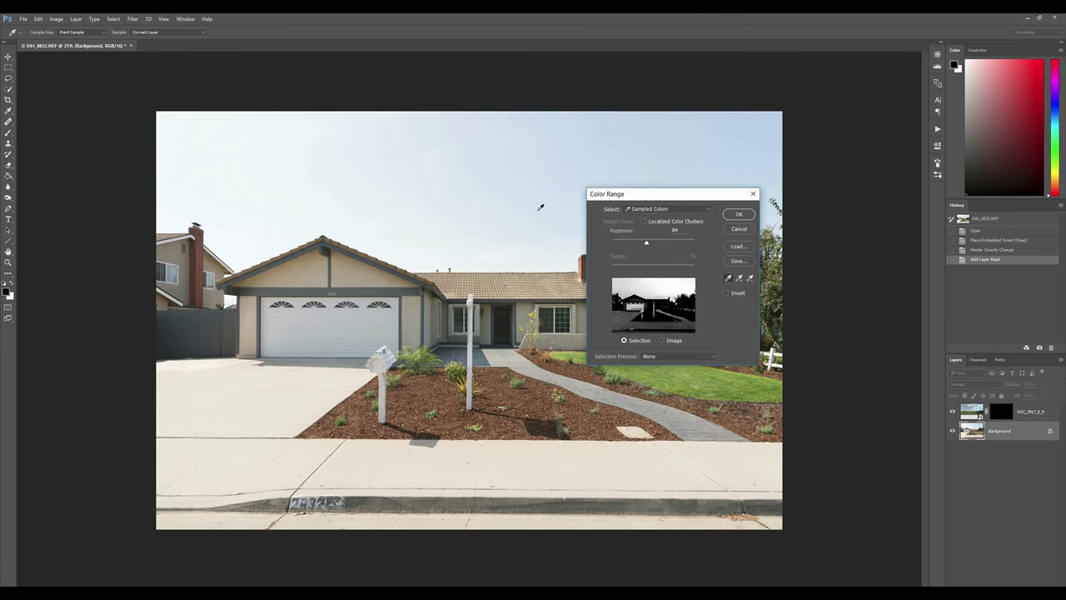
pyautogui.click(496, 196)
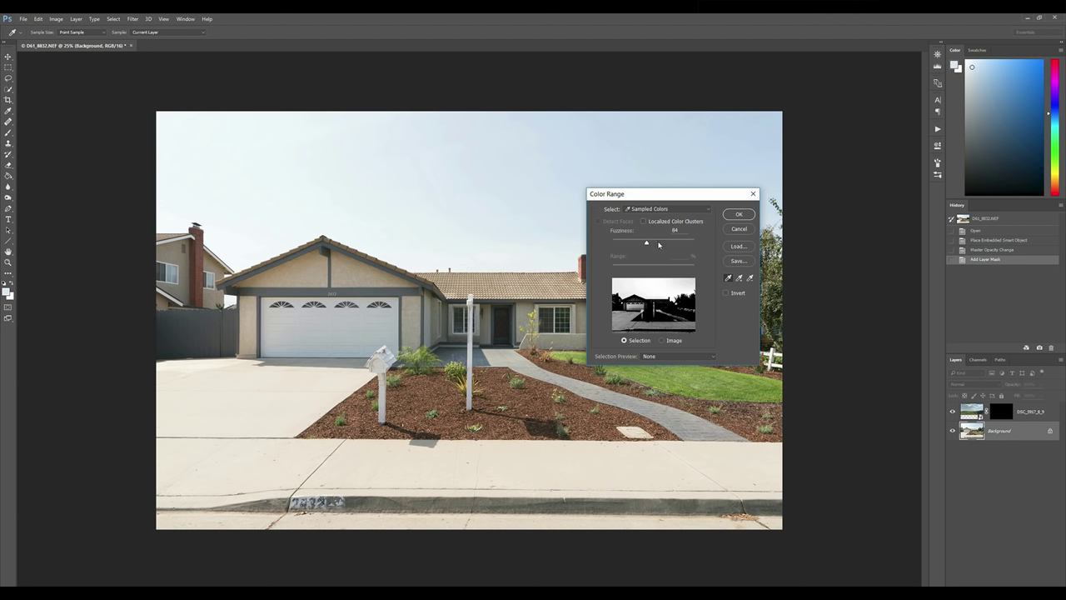
pyautogui.click(659, 241)
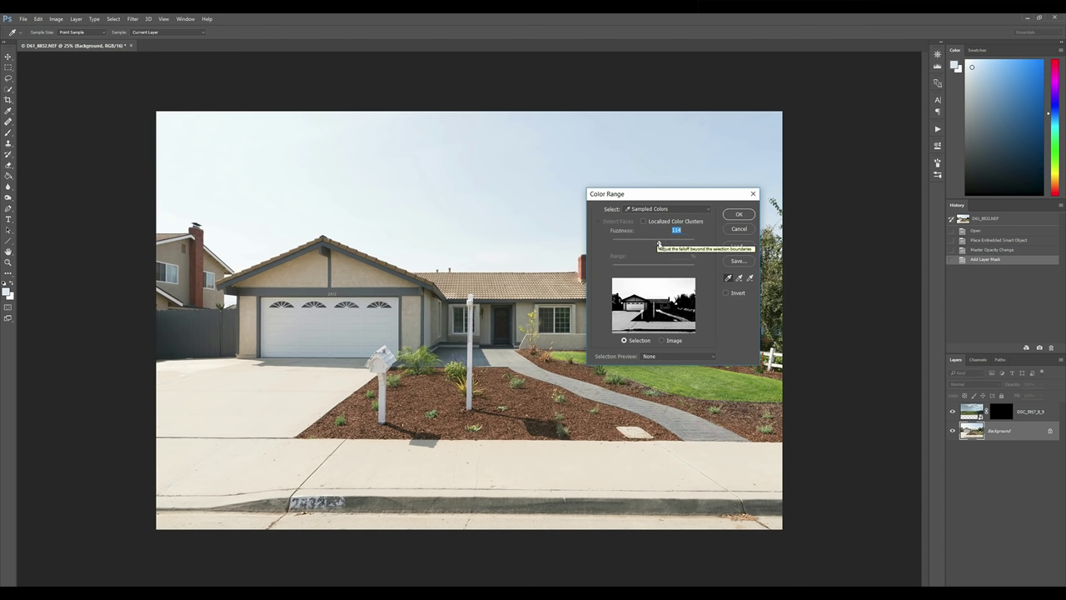
pyautogui.moveTo(657, 241)
pyautogui.mouseDown()
pyautogui.moveTo(624, 244)
pyautogui.moveTo(655, 243)
pyautogui.mouseUp()
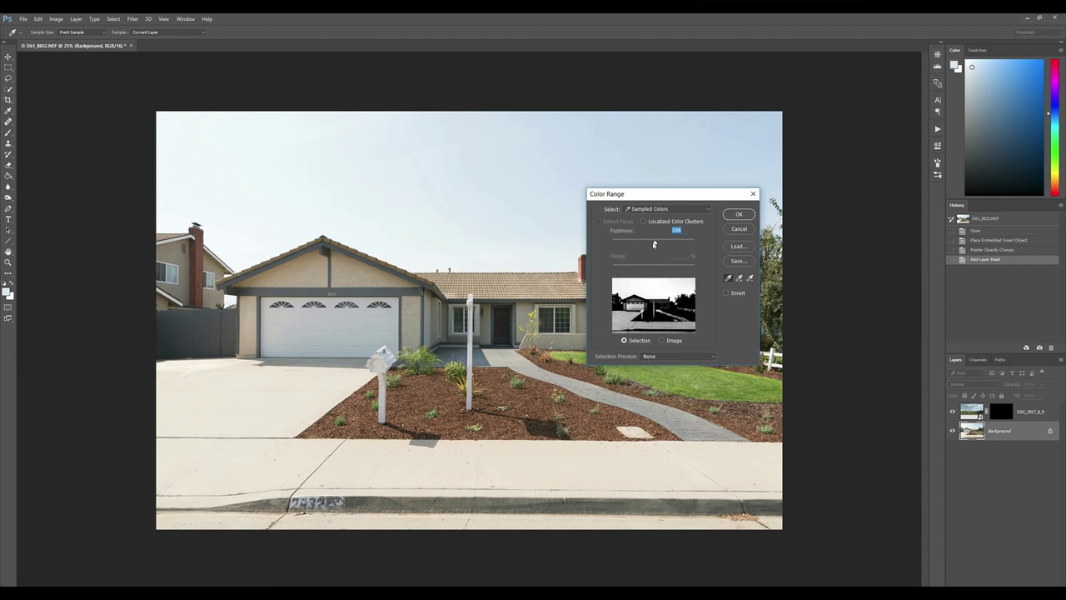
pyautogui.moveTo(654, 244); pyautogui.dragTo(655, 243)
pyautogui.click(738, 215)
pyautogui.press('b')
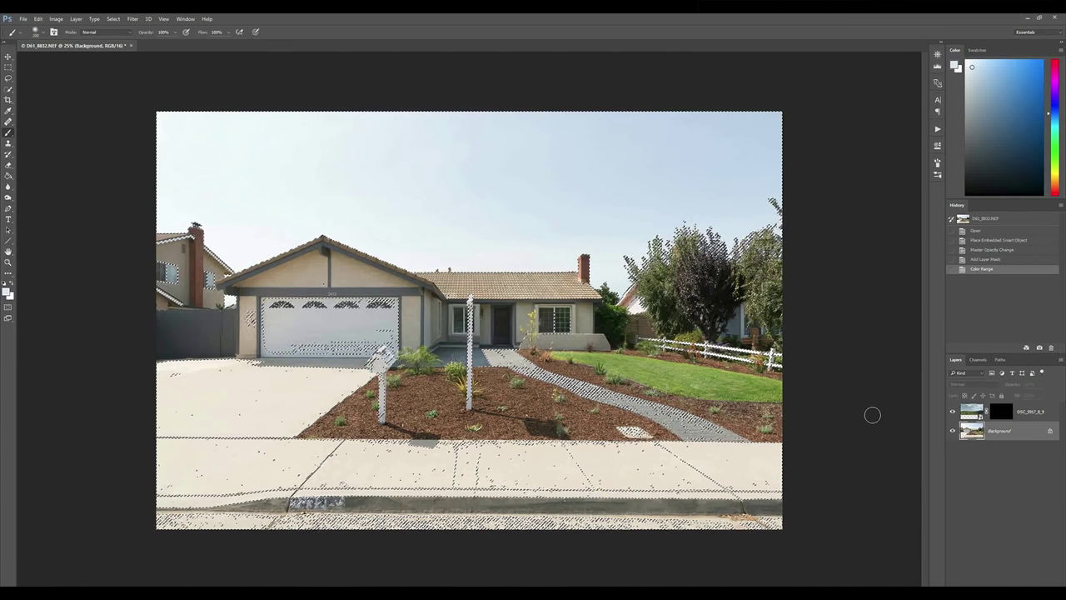
# Feather the Color Range sky selection
pyautogui.hotkey('alt', 's')
pyautogui.press('m')
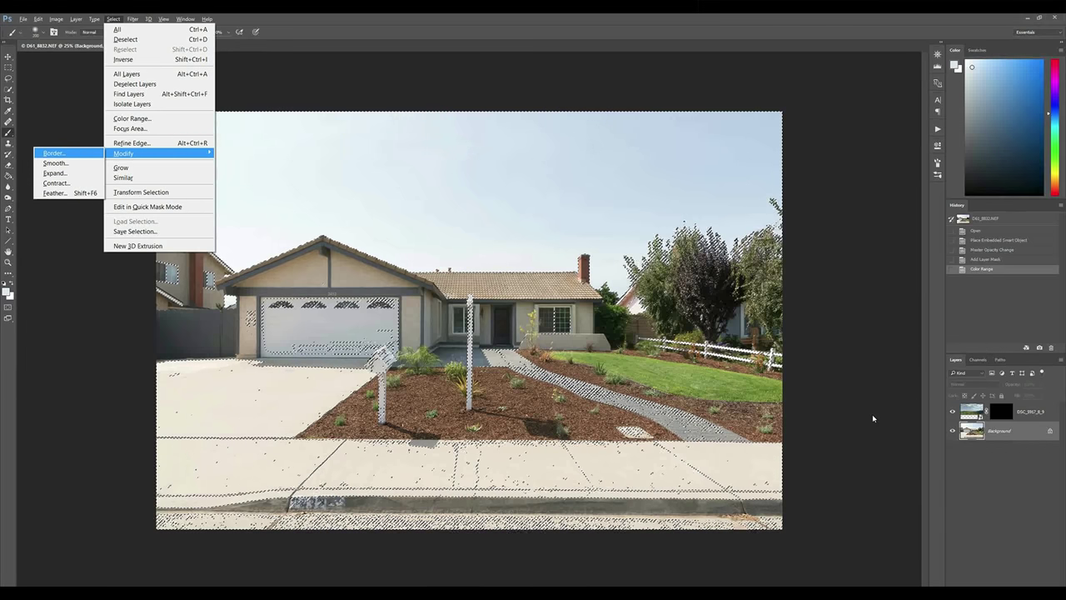
pyautogui.press('f')
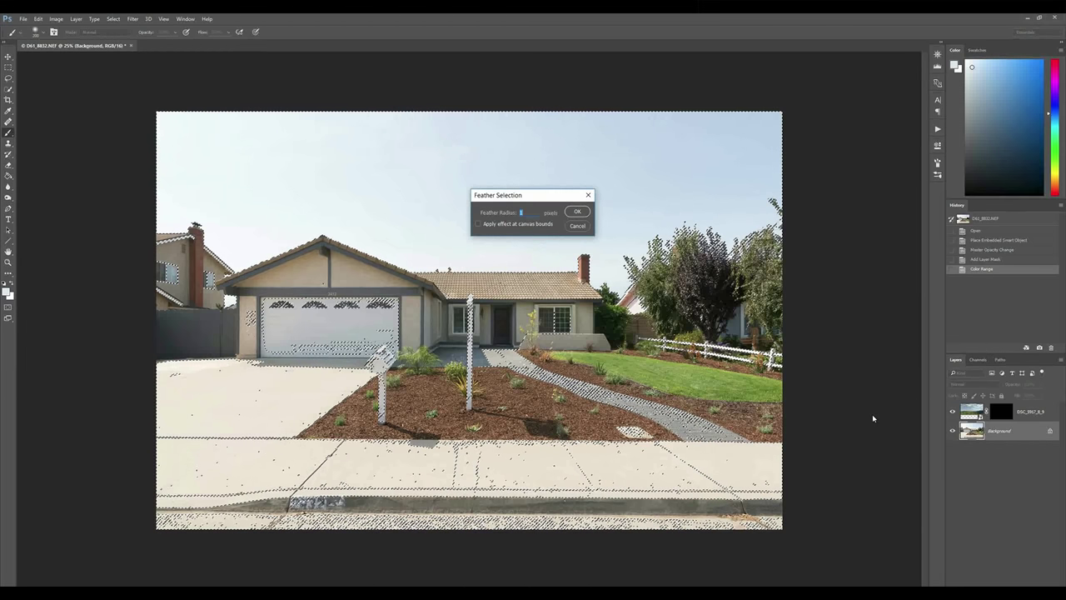
pyautogui.press('Return')
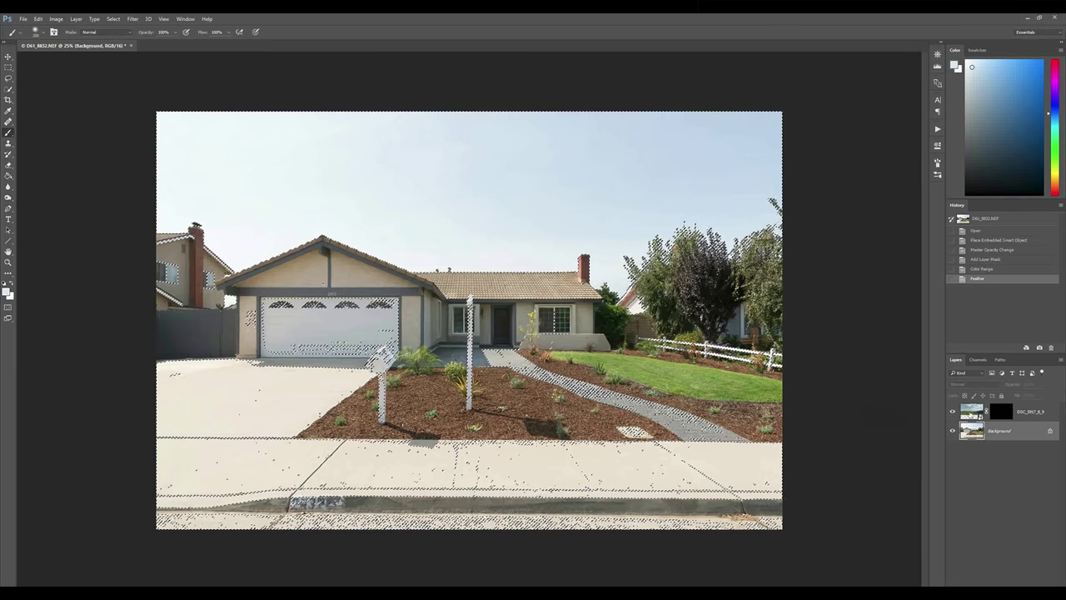
# Target the sky layer's mask with black foreground and pick the Gradient Tool
pyautogui.click(1008, 414)
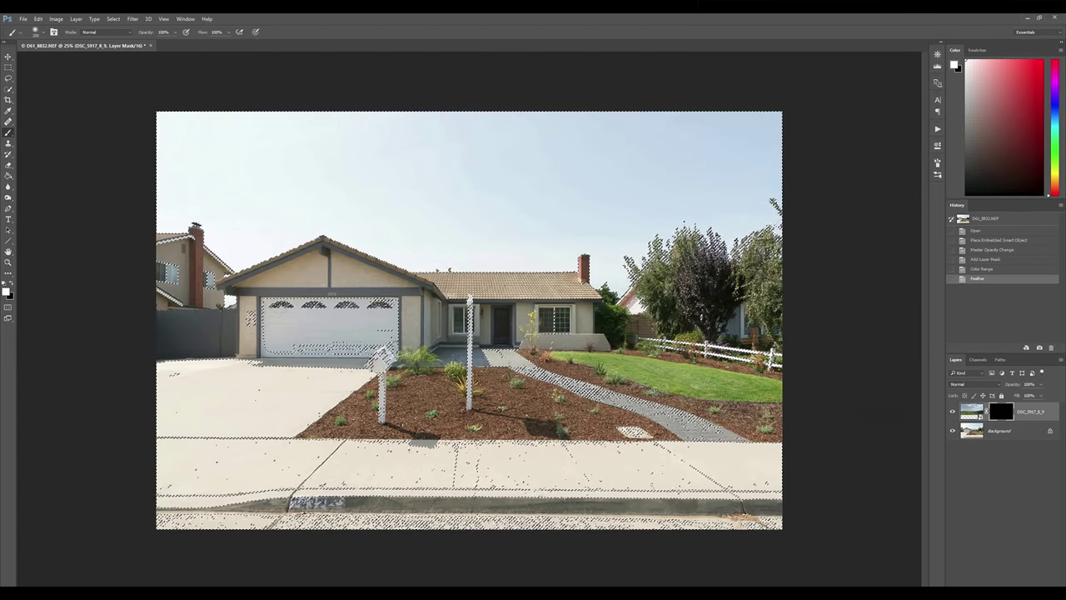
pyautogui.press('x')
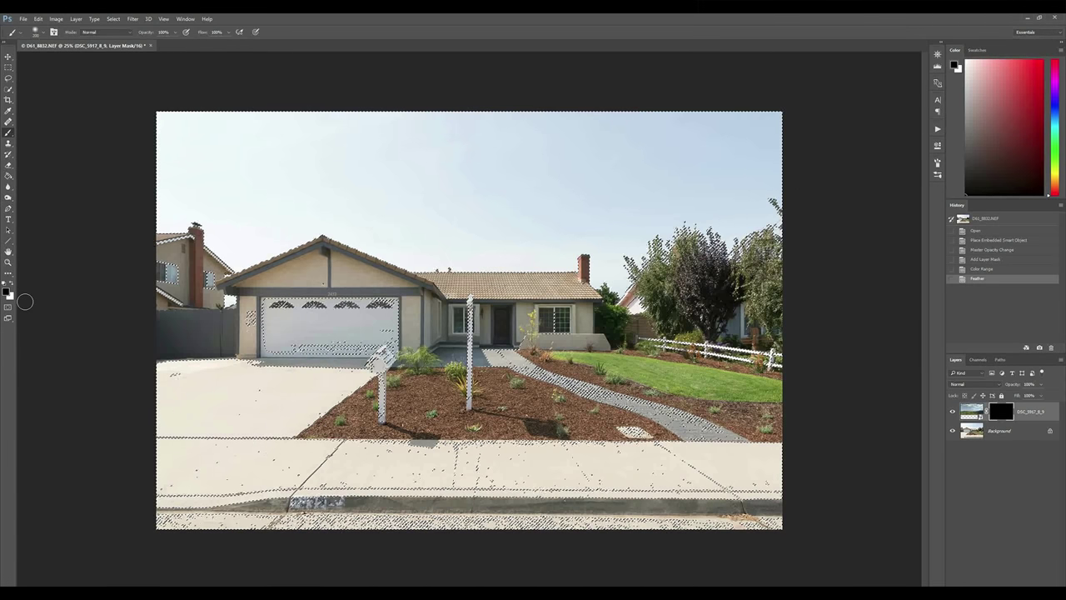
pyautogui.click(9, 176)
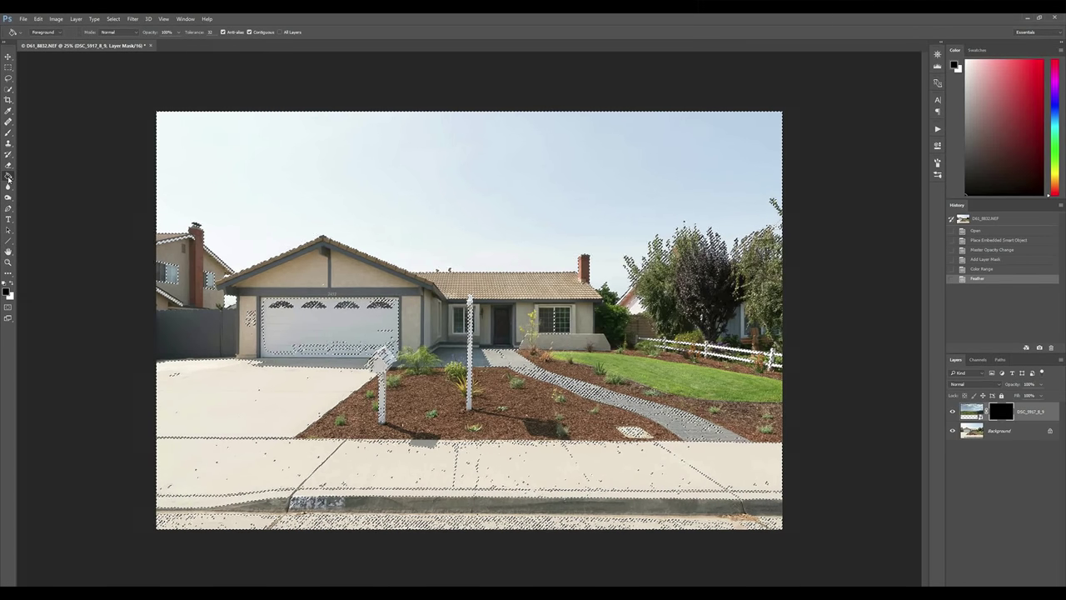
pyautogui.click(10, 177)
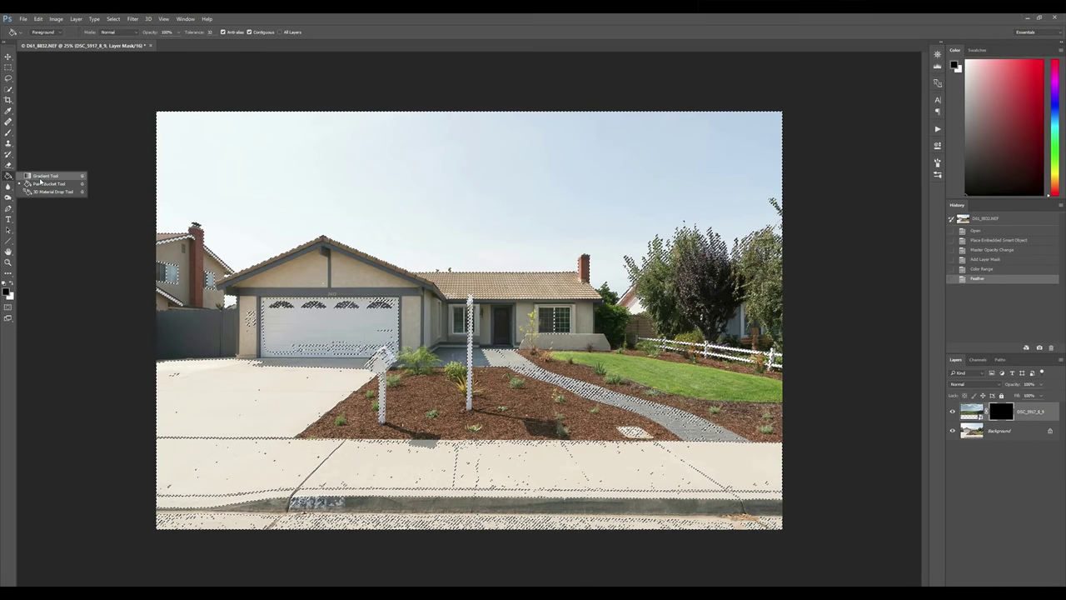
pyautogui.click(42, 176)
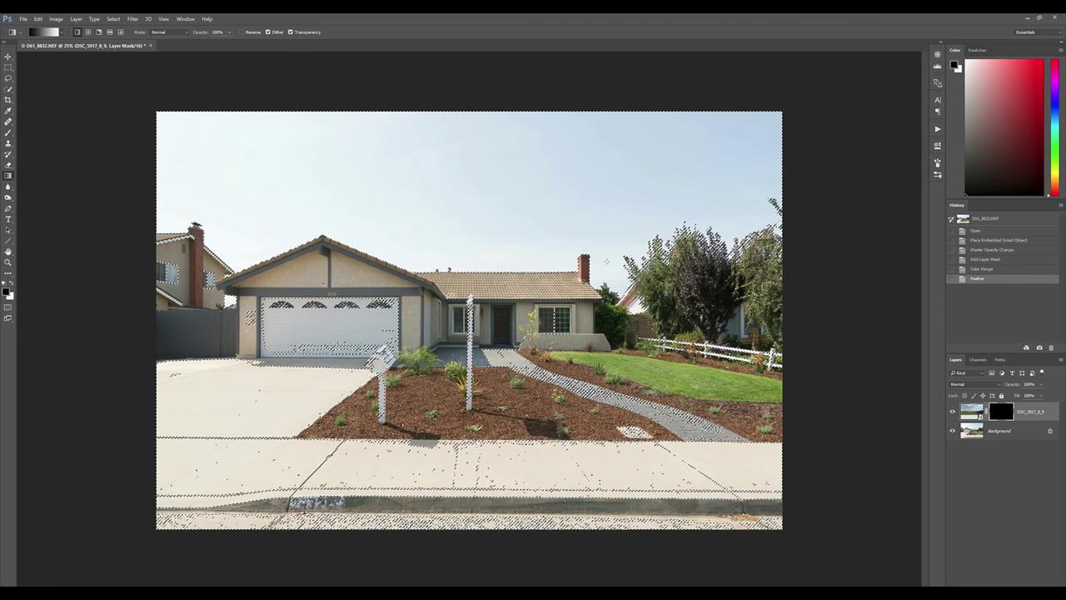
# Draw a downward gradient on the mask to reveal the clouds, compare it, then deselect
pyautogui.moveTo(469, 288); pyautogui.dragTo(469, 217)
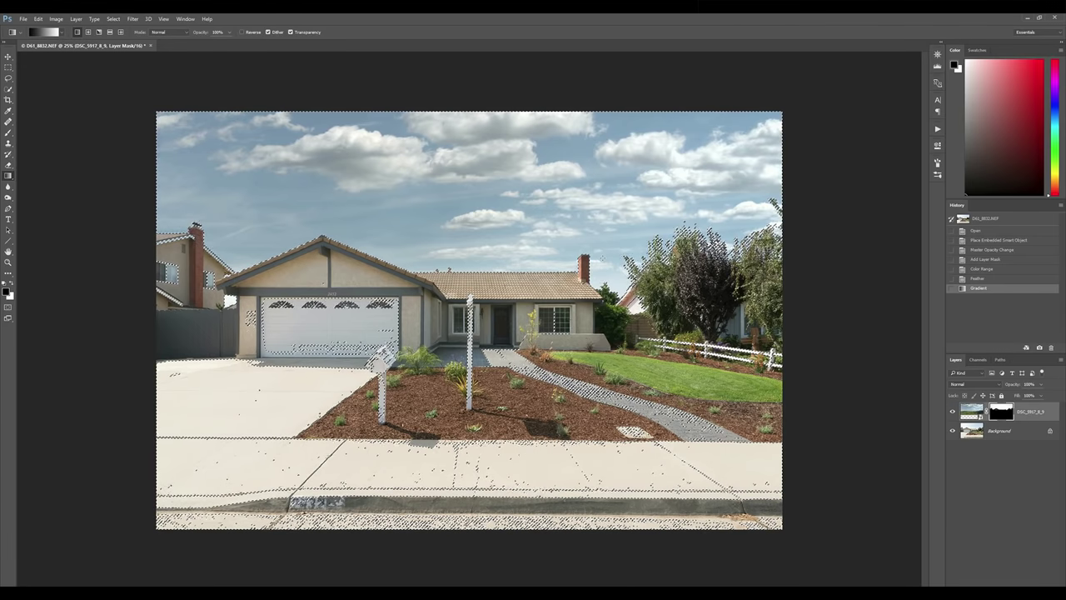
pyautogui.hotkey('ctrl', 'z')
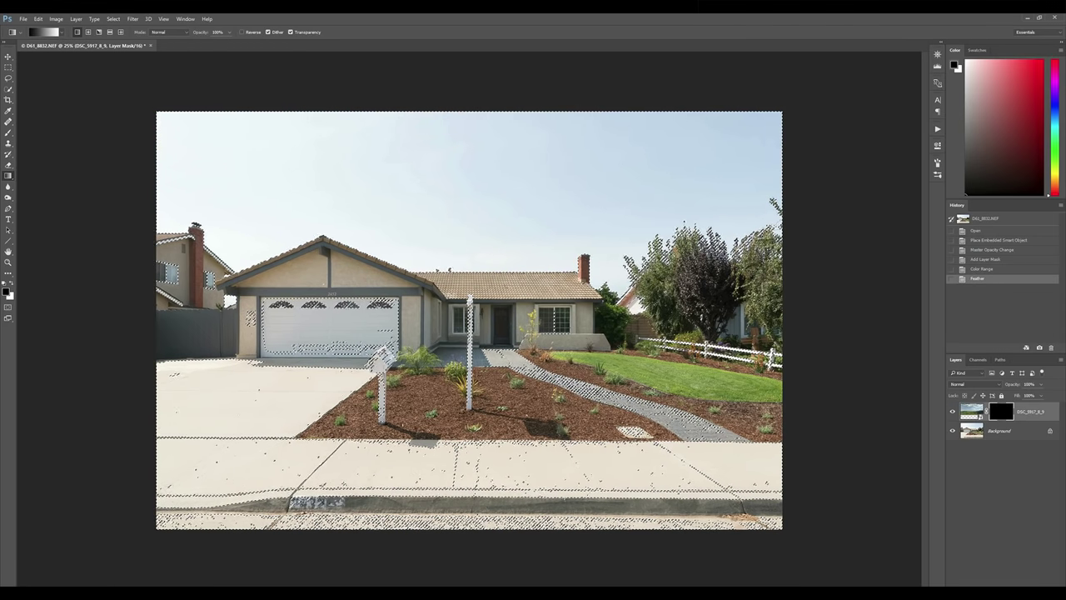
pyautogui.hotkey('ctrl', 'z')
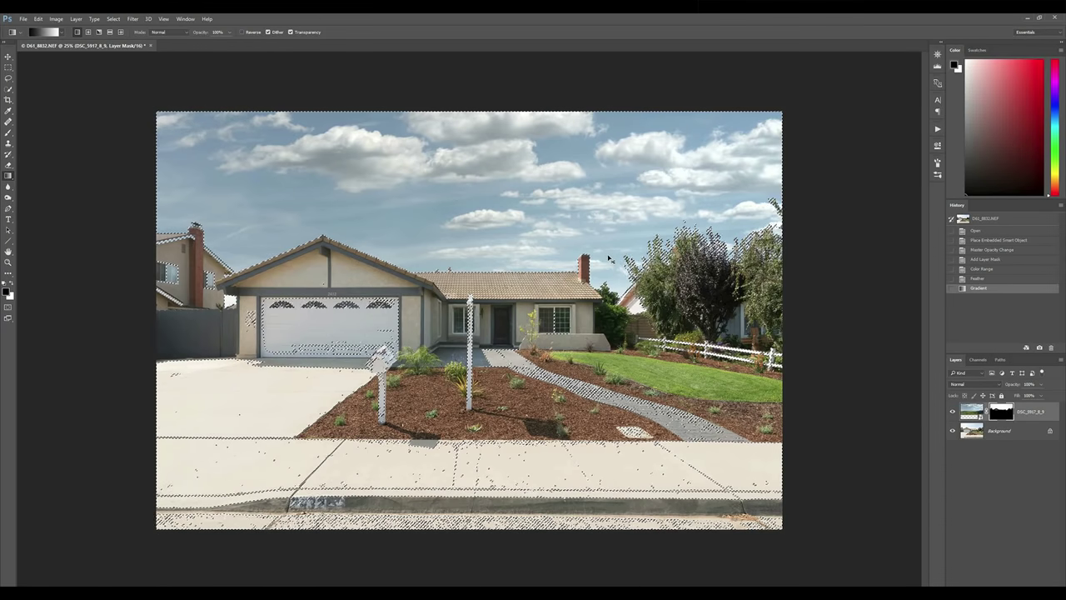
pyautogui.hotkey('ctrl', 'd')
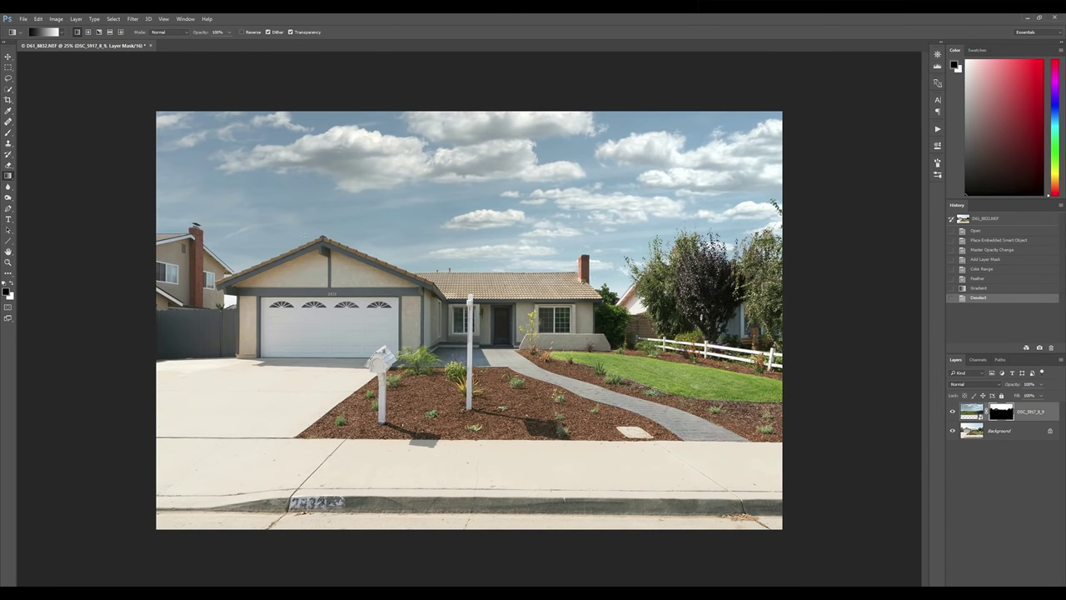
# Toggle the sky layer for a before/after check, then ready the Eraser with white foreground
pyautogui.click(953, 412)
pyautogui.click(953, 411)
pyautogui.click(953, 411)
pyautogui.click(953, 412)
pyautogui.click(953, 412)
pyautogui.press('e')
pyautogui.press('x')
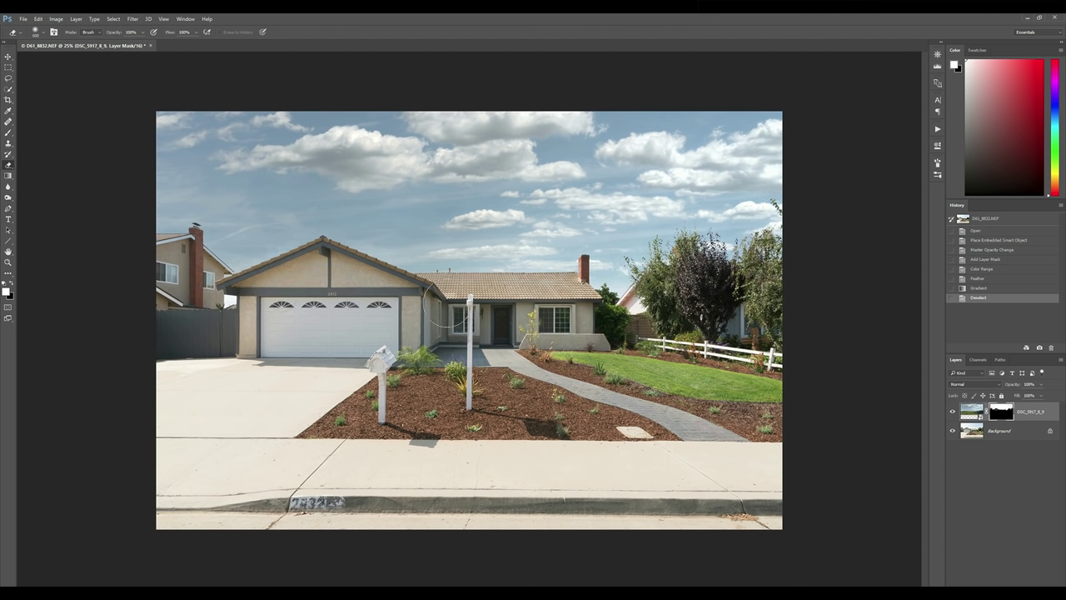
pyautogui.moveTo(495, 320); pyautogui.dragTo(442, 367)
pyautogui.press('z')
pyautogui.click(644, 283)
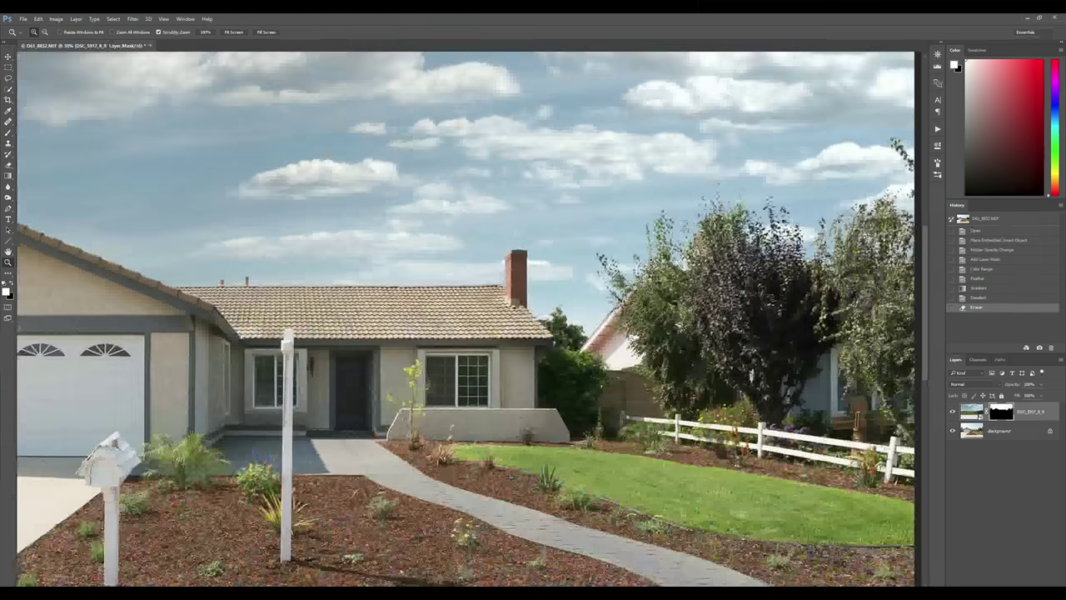
pyautogui.click(649, 260)
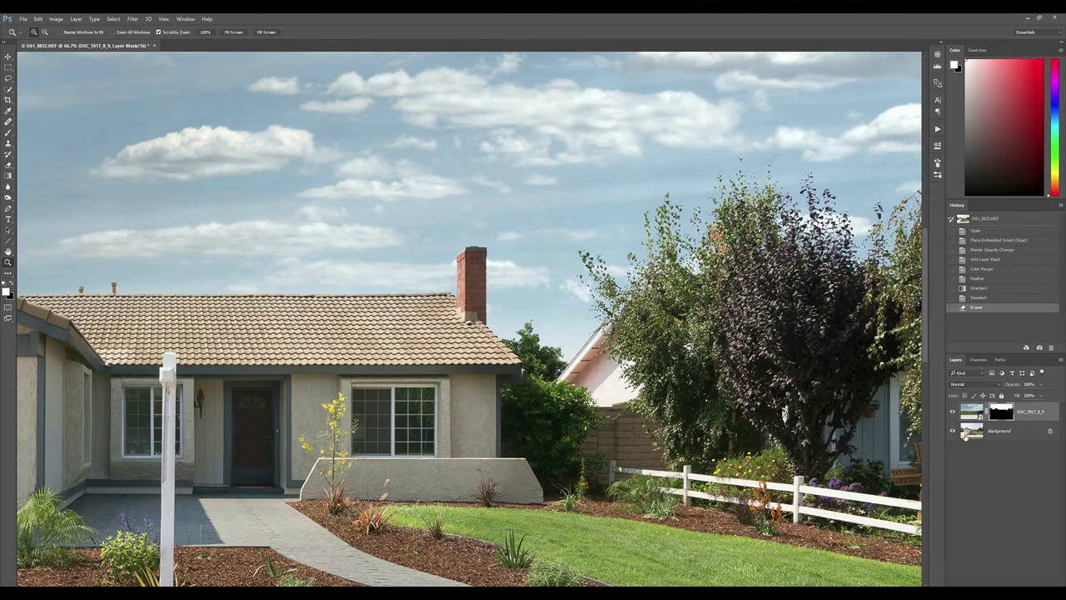
pyautogui.click(952, 412)
pyautogui.click(952, 412)
pyautogui.click(952, 411)
pyautogui.click(952, 412)
pyautogui.click(952, 411)
pyautogui.keyDown('alt'); pyautogui.click(454, 180); pyautogui.keyUp('alt')
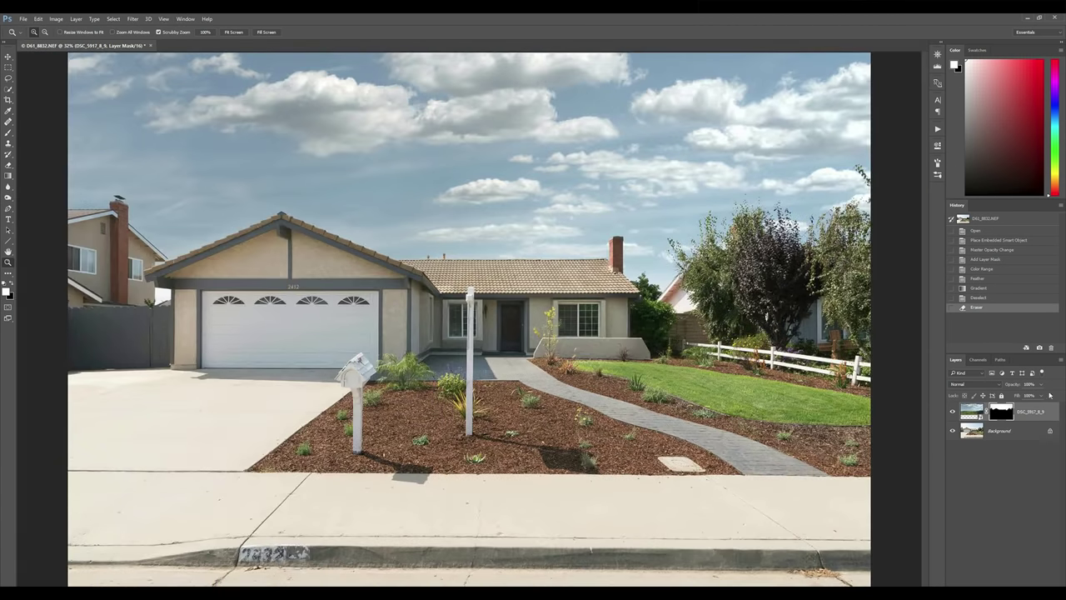
pyautogui.moveTo(1040, 398); pyautogui.dragTo(1037, 408)
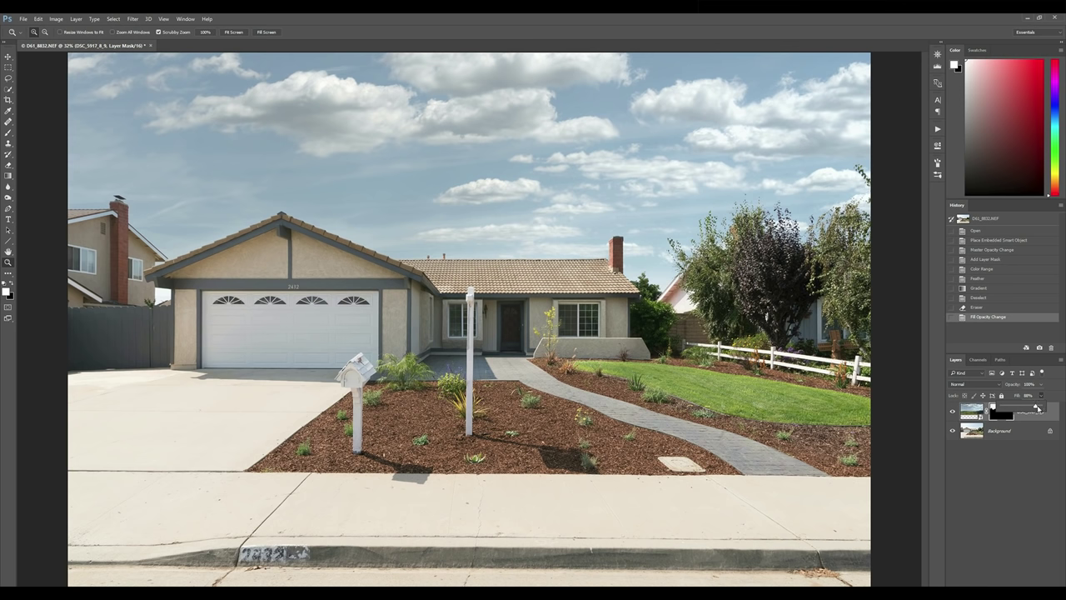
pyautogui.click(1020, 480)
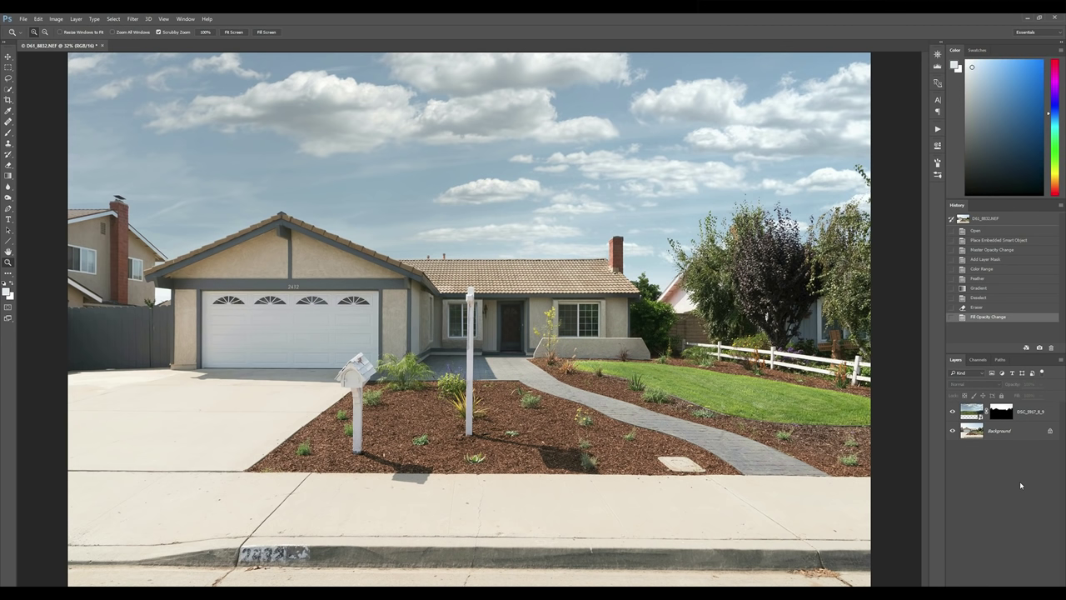
pyautogui.click(976, 307)
pyautogui.hotkey('ctrl', '+')
pyautogui.hotkey('ctrl', '+')
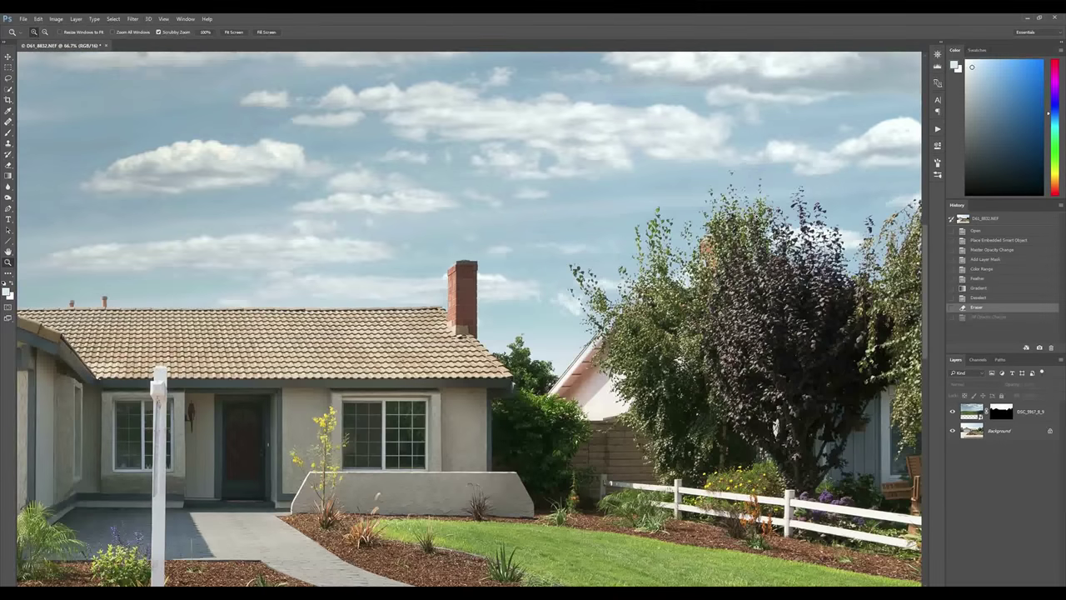
pyautogui.hotkey('ctrl', '+')
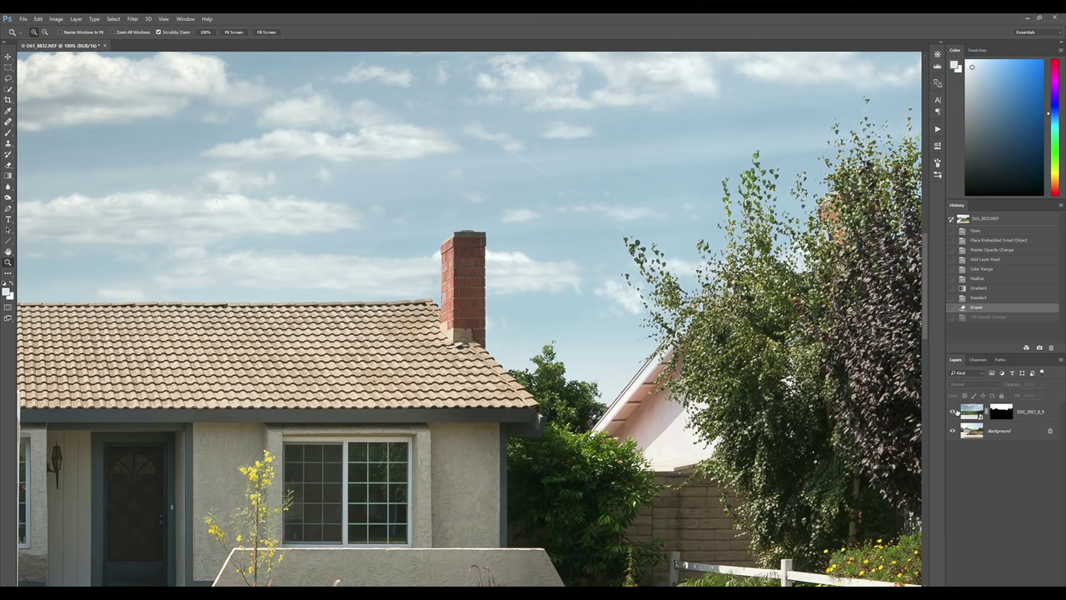
pyautogui.click(982, 318)
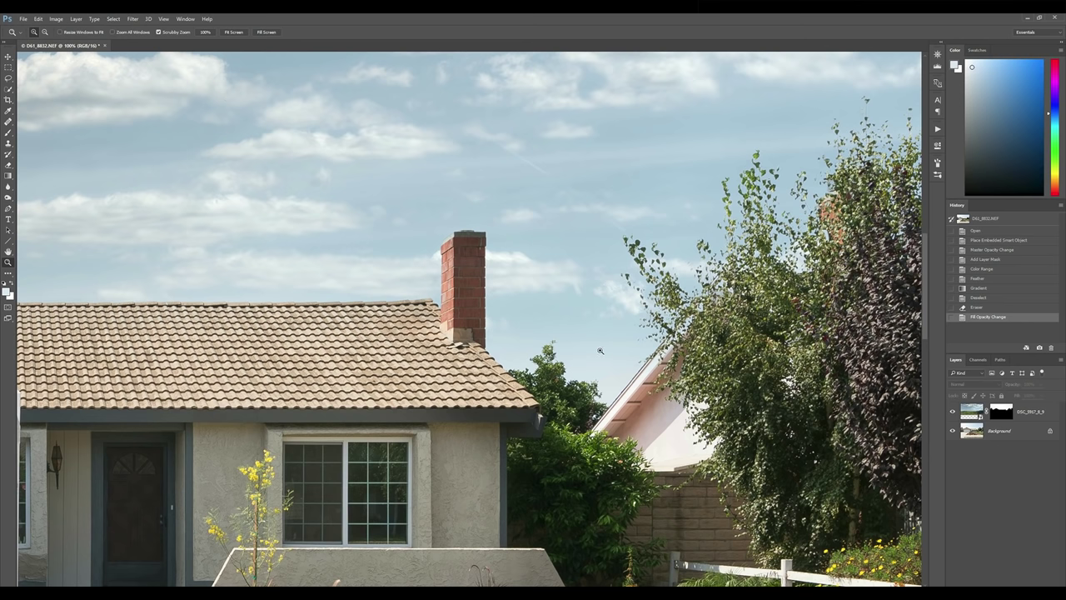
pyautogui.moveTo(600, 351); pyautogui.dragTo(541, 351)
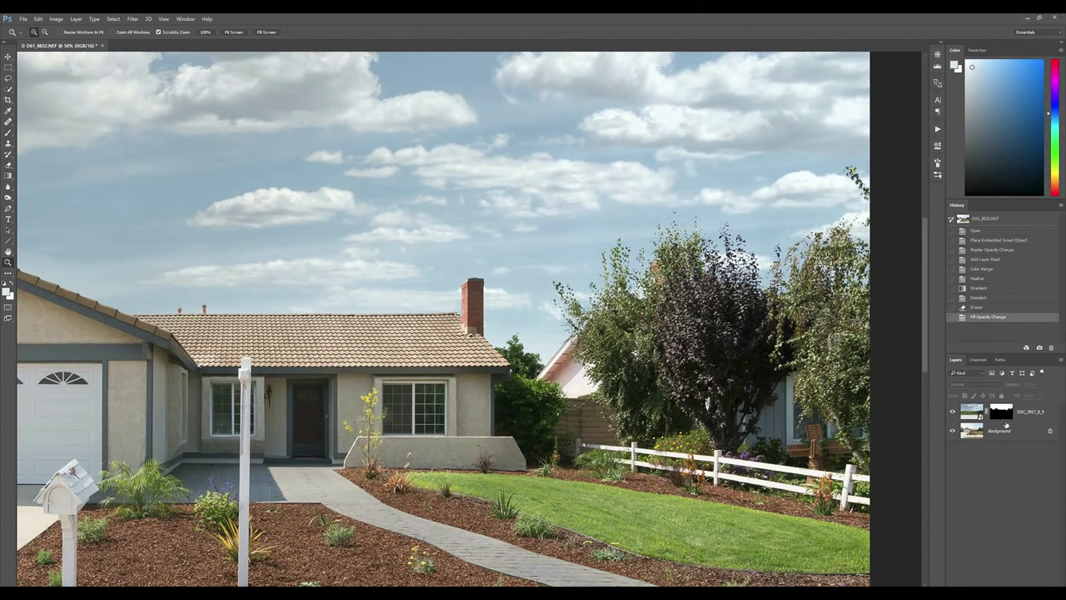
# Set up a larger, very low-flow brush on the sky layer's mask
pyautogui.click(1003, 412)
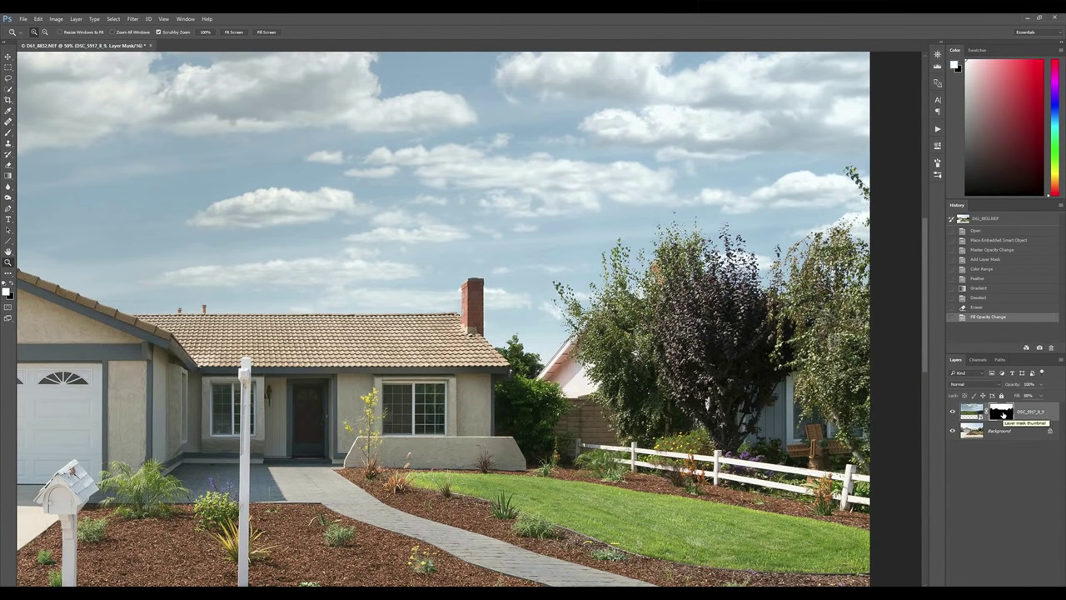
pyautogui.press('b')
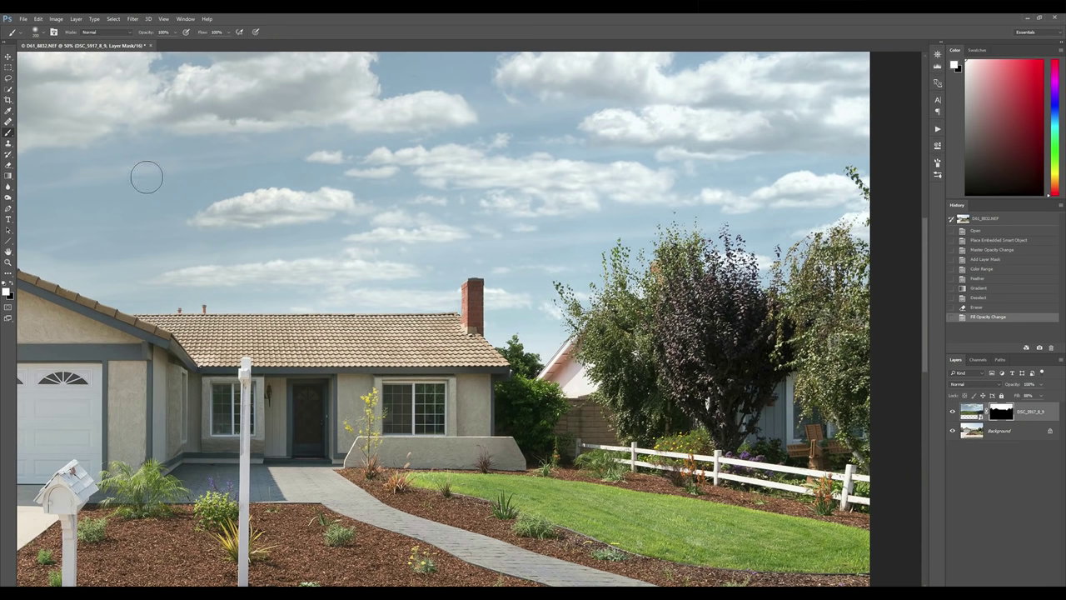
pyautogui.moveTo(230, 35); pyautogui.dragTo(192, 43)
pyautogui.press(']')
pyautogui.press(']')
pyautogui.press(']')
# Softly paint the mask near the chimney and along the treetops
pyautogui.click(530, 329)
pyautogui.click(529, 328)
pyautogui.click(528, 326)
pyautogui.click(526, 325)
pyautogui.click(523, 321)
pyautogui.click(521, 318)
pyautogui.click(517, 312)
pyautogui.click(514, 308)
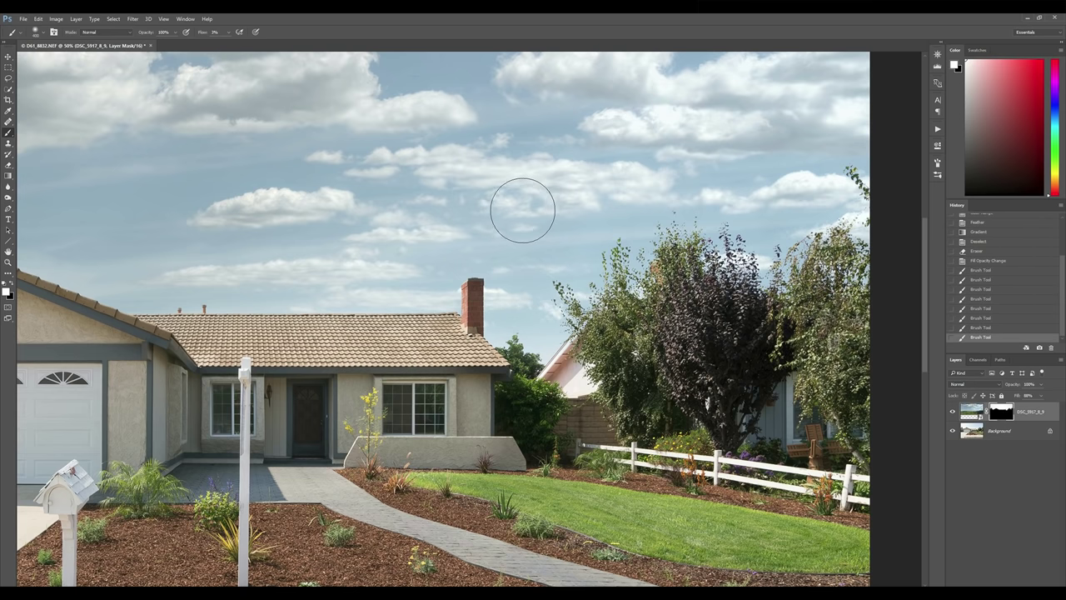
# Compare strokes in History, undo the last two, and fit the whole image on screen
pyautogui.click(993, 261)
pyautogui.click(1003, 337)
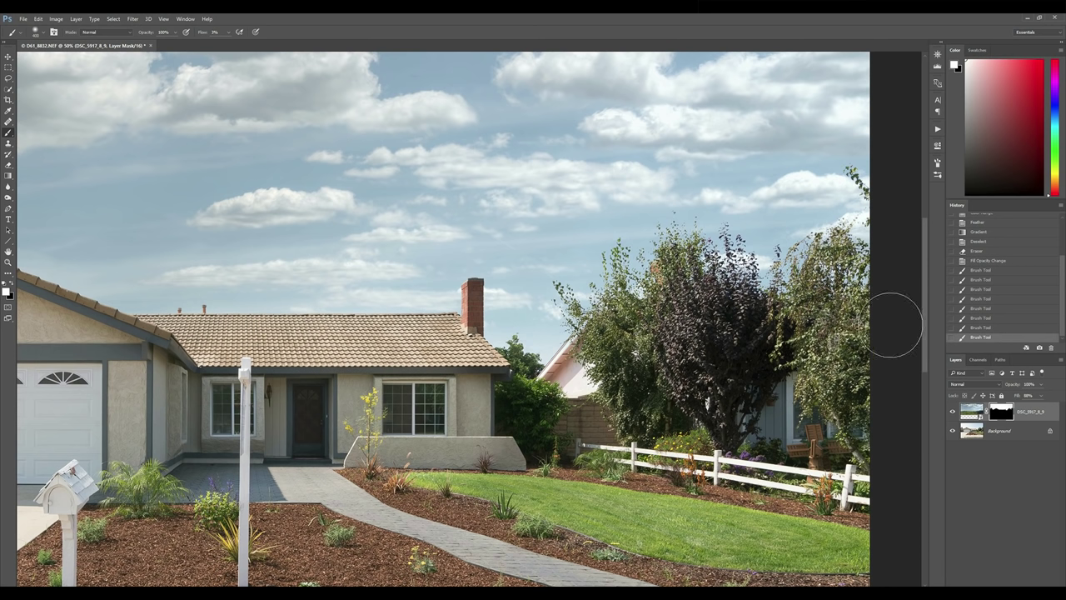
pyautogui.click(970, 322)
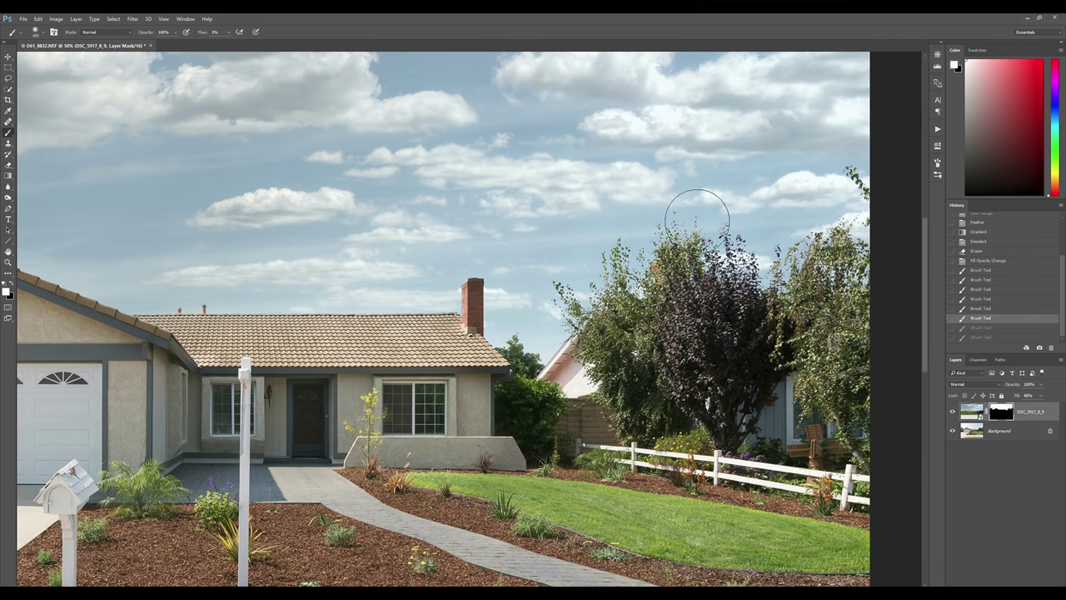
pyautogui.hotkey('ctrl', '+')
pyautogui.hotkey('ctrl', '0')
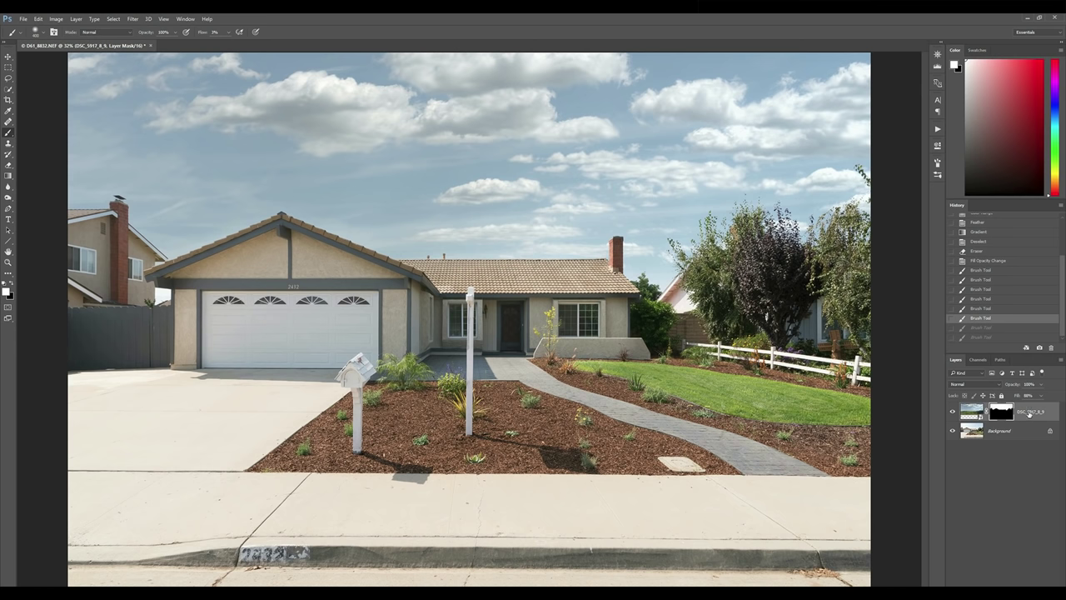
# Add a Brightness/Contrast adjustment layer above the sky layer
pyautogui.click(1030, 414)
pyautogui.hotkey('ctrl', 'l')
pyautogui.press('Escape')
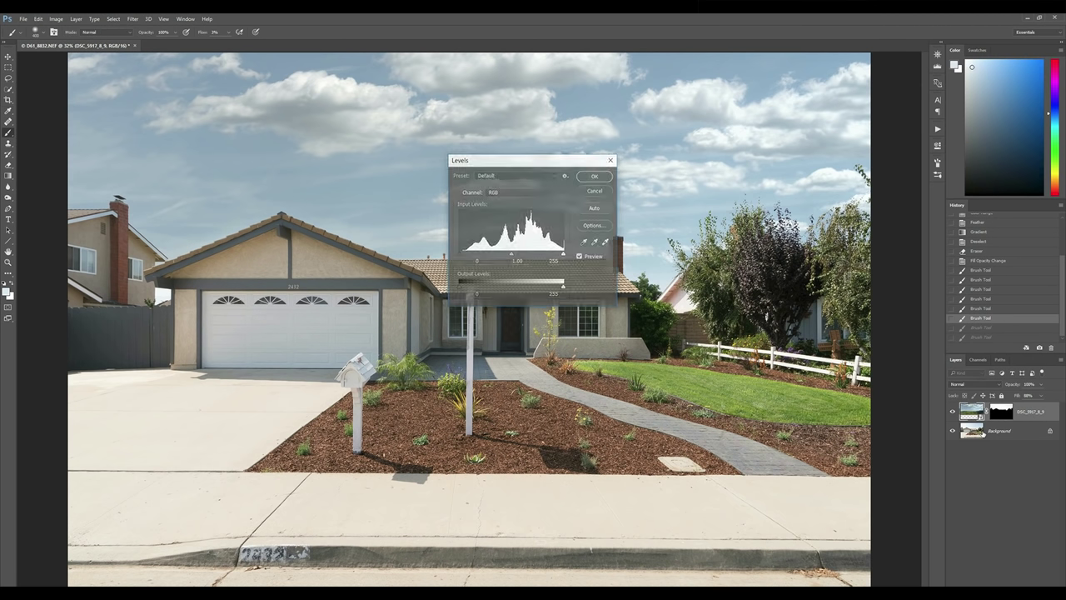
pyautogui.hotkey('alt', 'l')
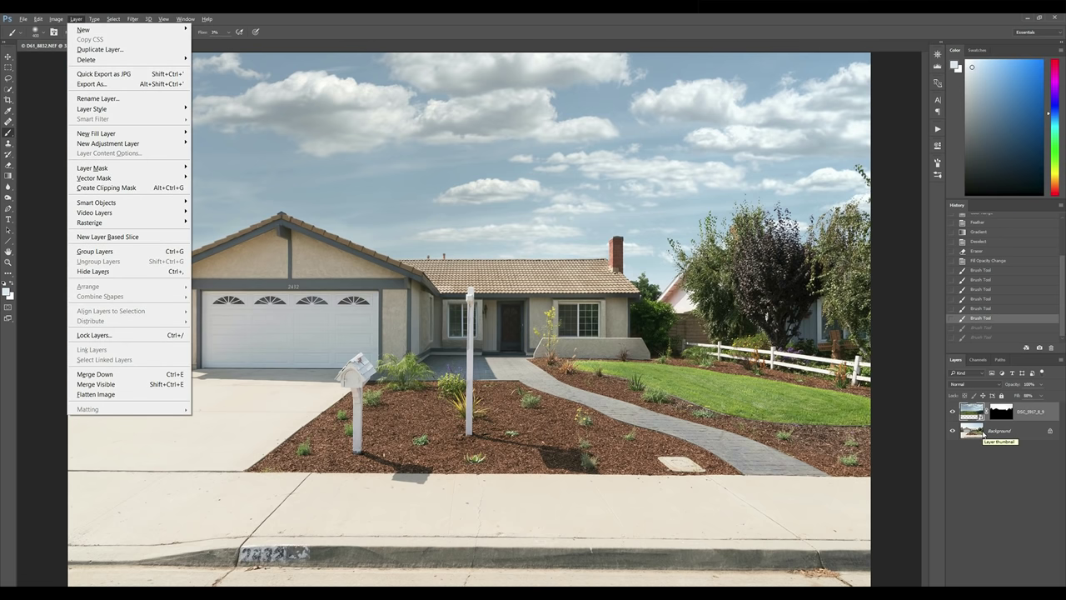
pyautogui.press('j')
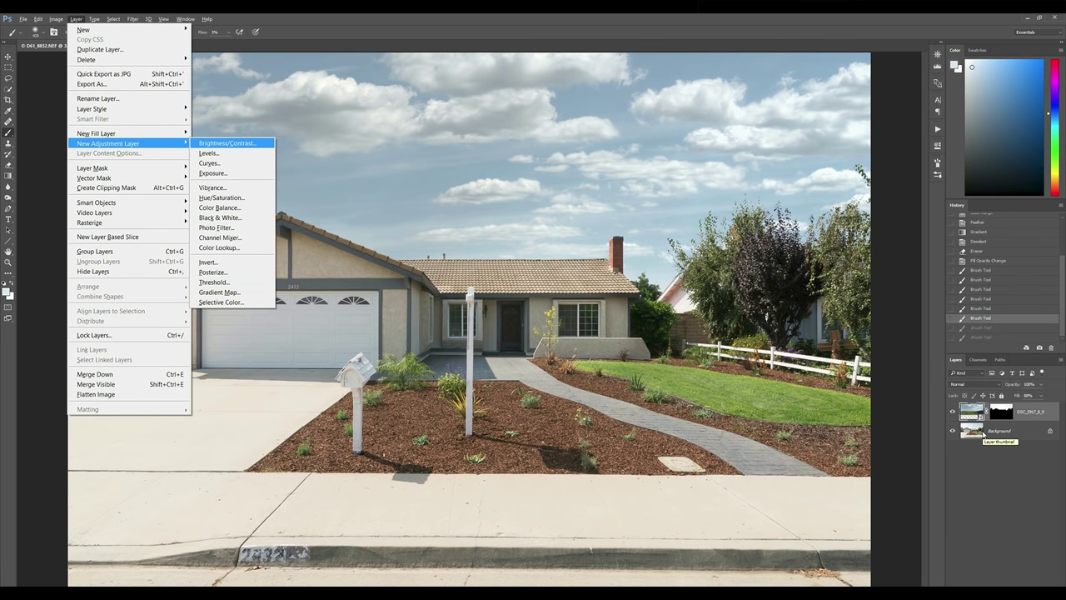
pyautogui.press('Return')
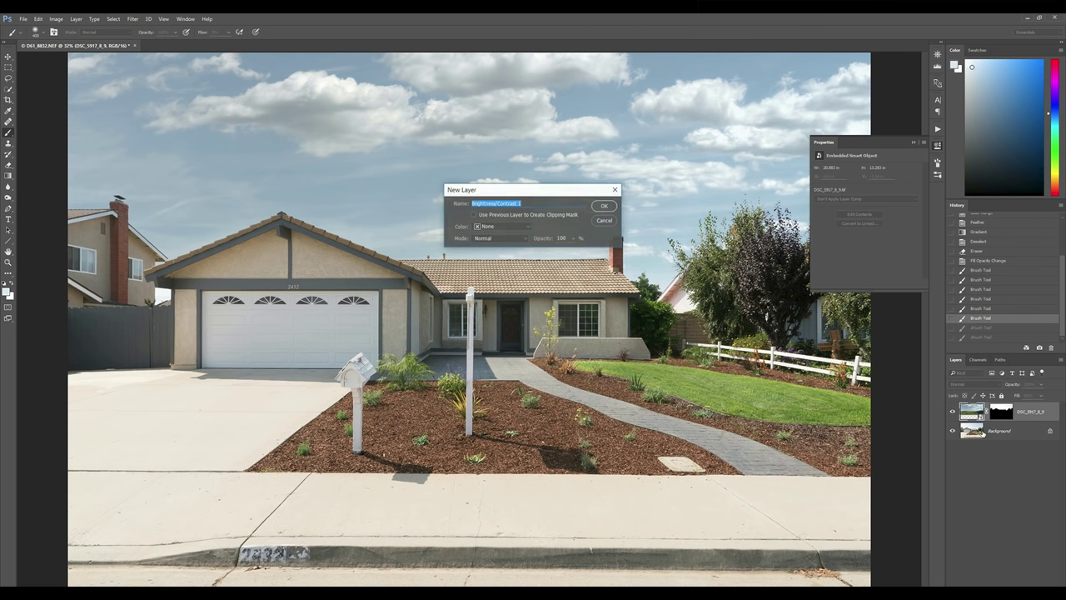
pyautogui.press('Return')
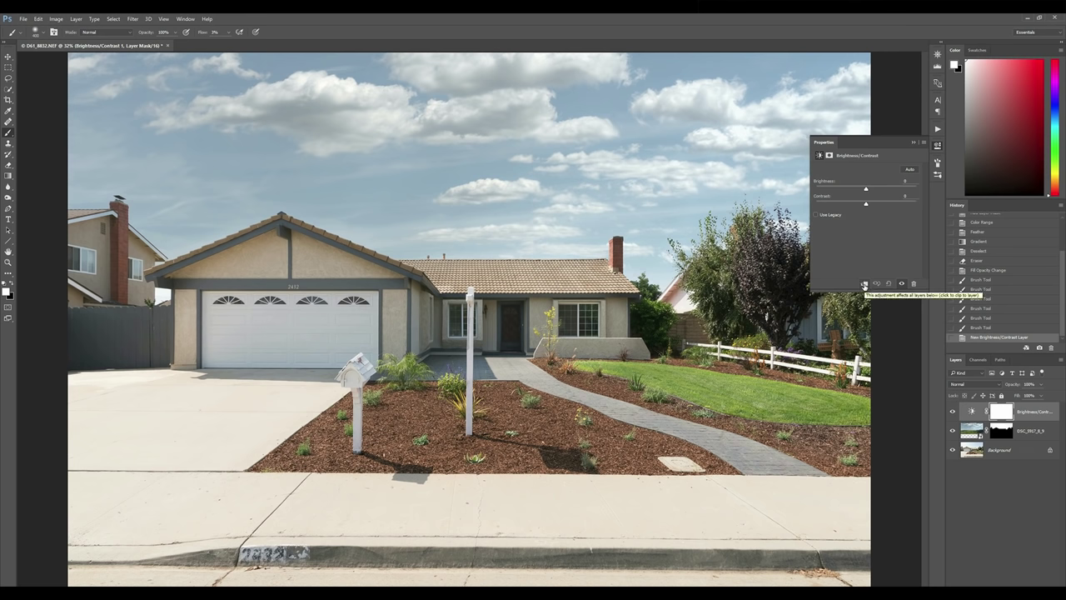
# Clip it to the sky layer and set Brightness and Contrast to 10
pyautogui.click(865, 284)
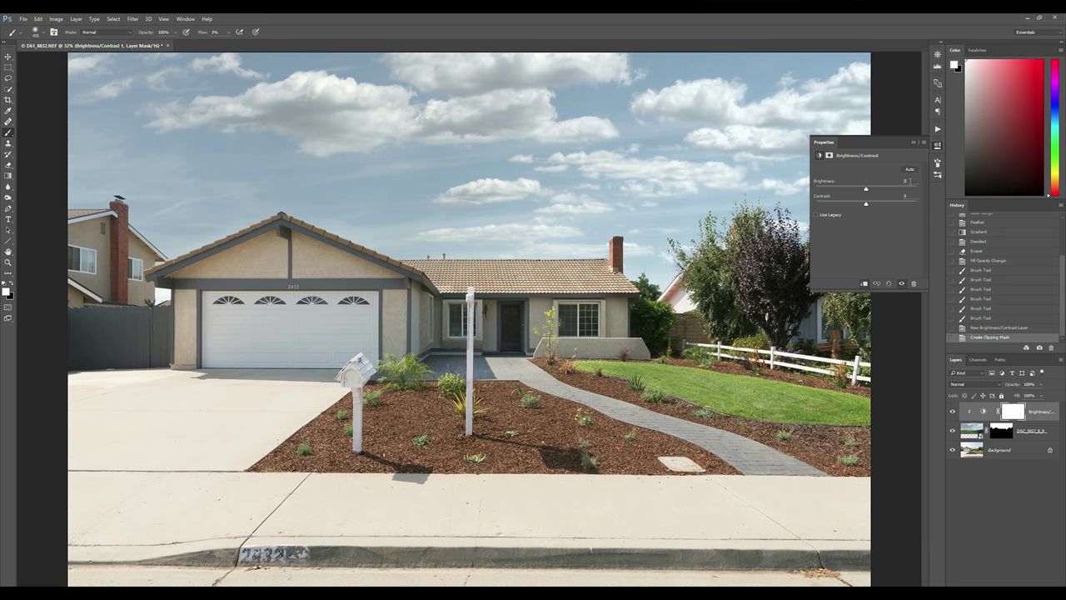
pyautogui.write('10')
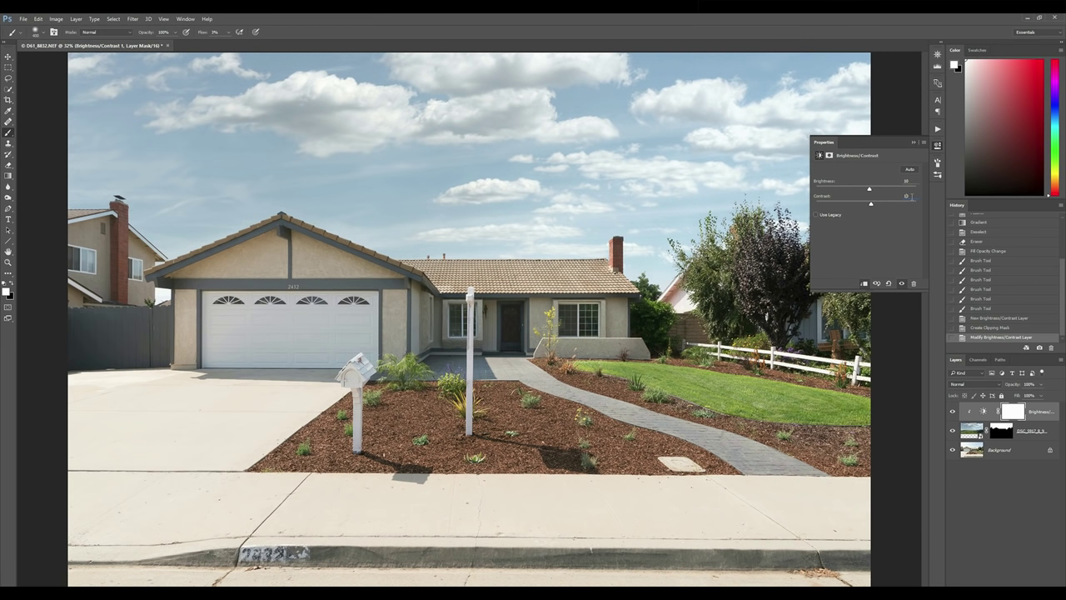
pyautogui.click(915, 144)
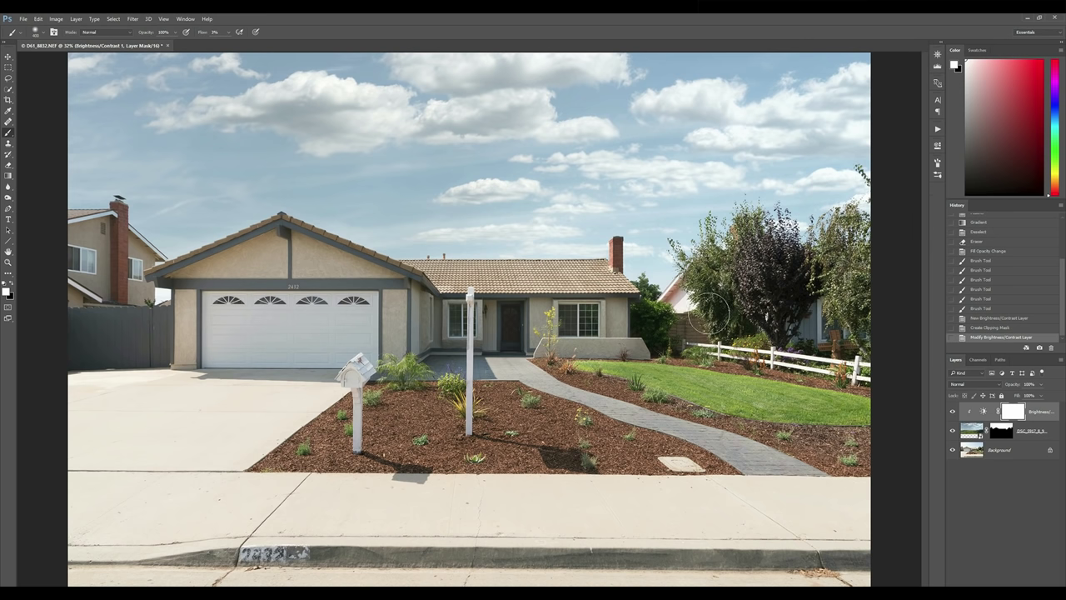
pyautogui.hotkey('alt', 'l')
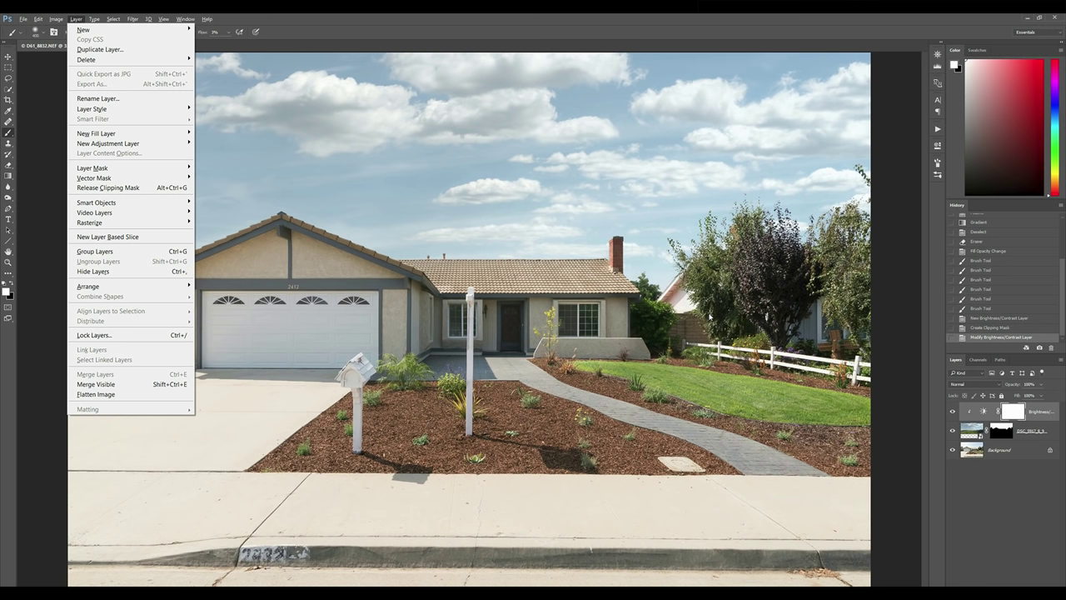
# Add a Levels adjustment clipped to the sky with black input 17 and white input 240
pyautogui.press('j')
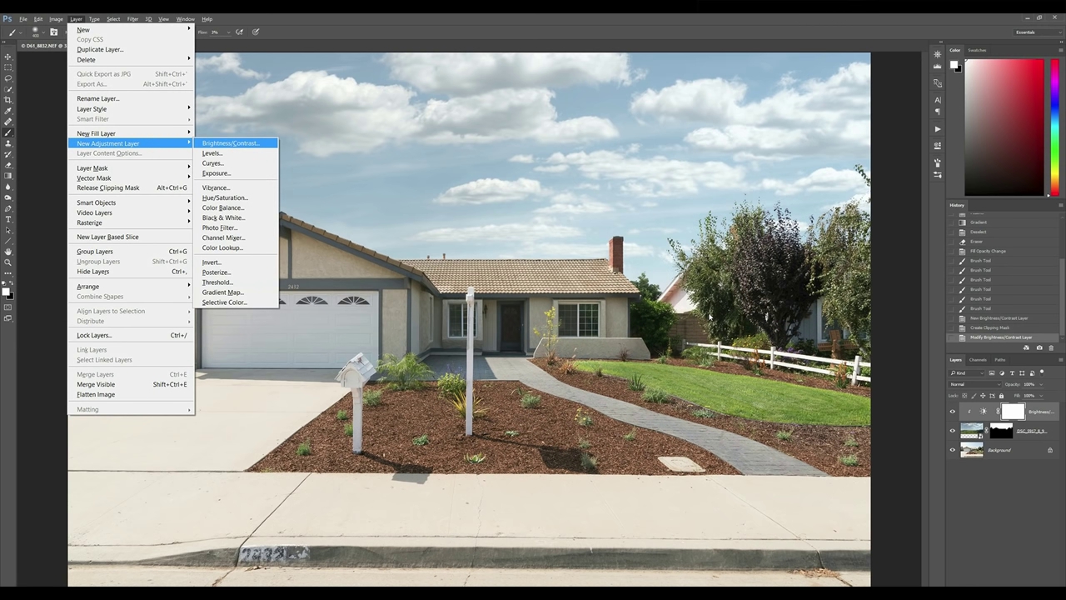
pyautogui.press('Down')
pyautogui.press('Return')
pyautogui.press('Return')
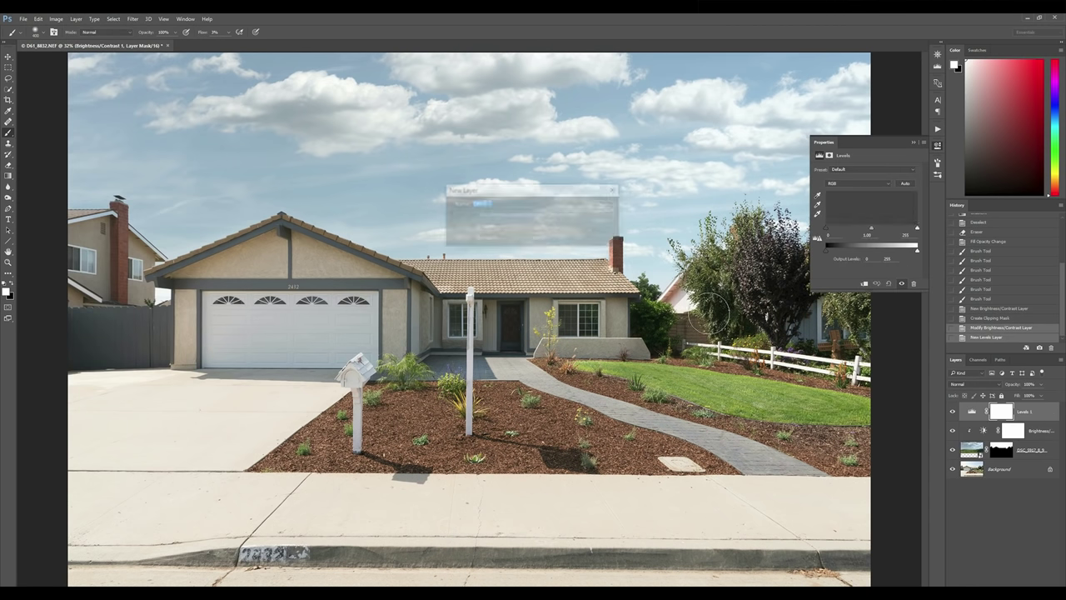
pyautogui.click(864, 283)
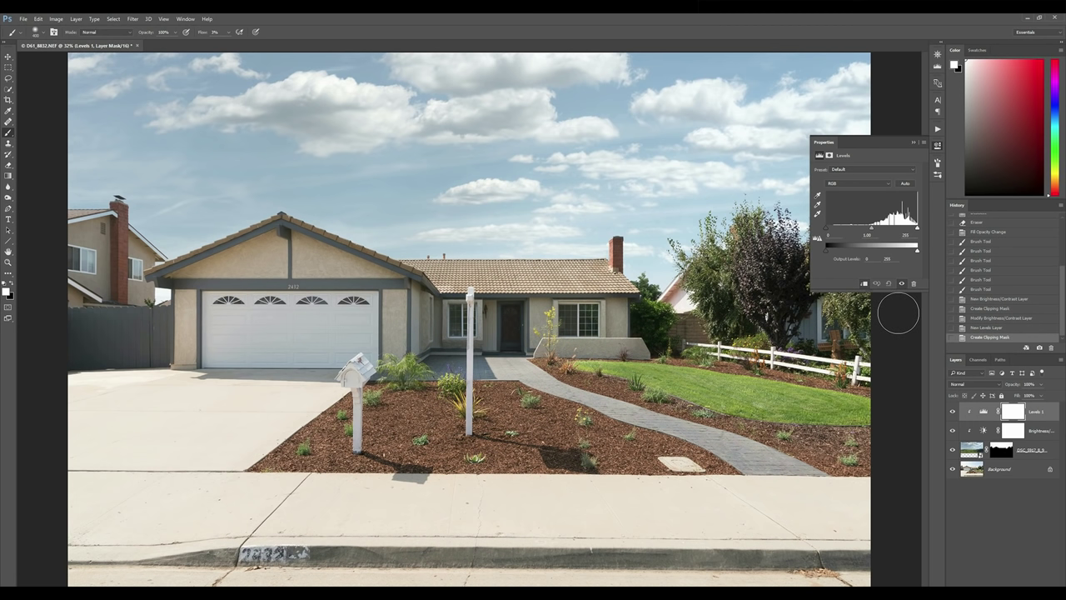
pyautogui.moveTo(825, 229); pyautogui.dragTo(839, 231)
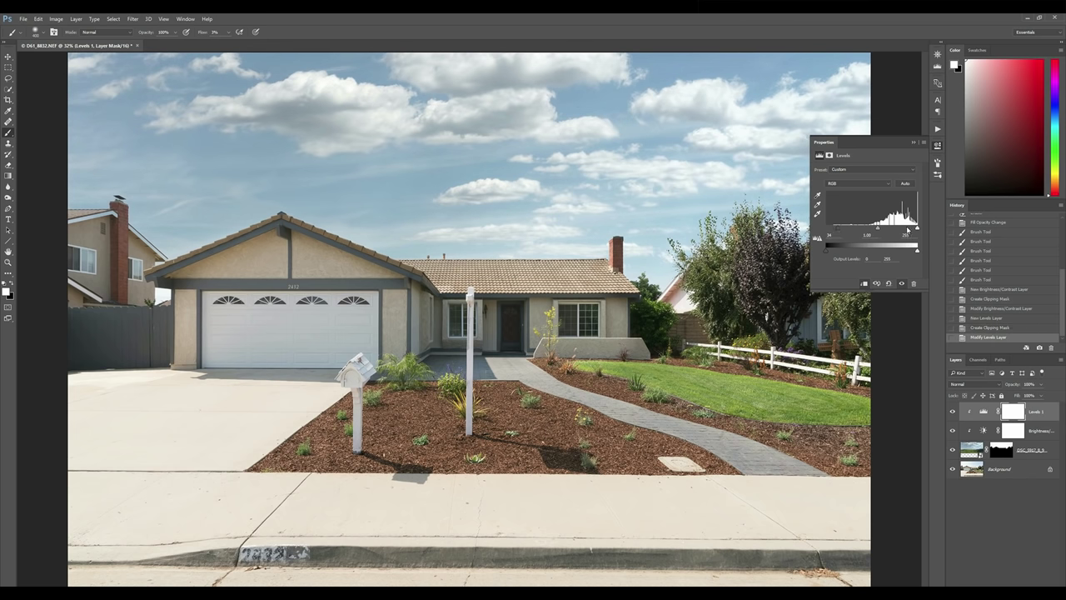
pyautogui.moveTo(918, 228); pyautogui.dragTo(923, 230)
pyautogui.click(914, 143)
# Add a Hue/Saturation adjustment layer
pyautogui.click(76, 18)
pyautogui.moveTo(133, 143)
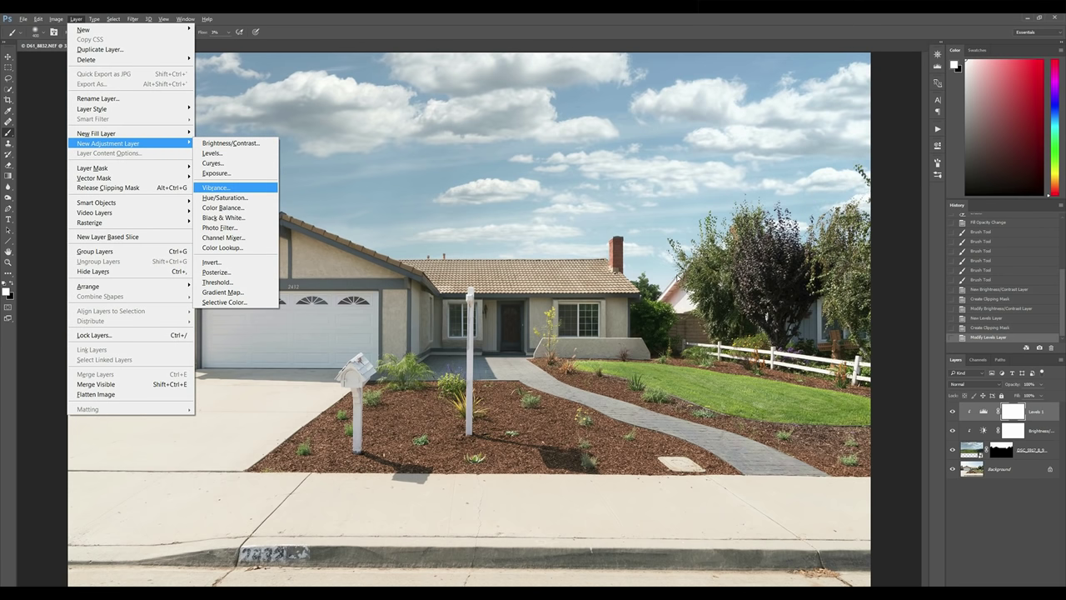
pyautogui.click(224, 197)
# Raise the Hue/Saturation adjustment's saturation to +17
pyautogui.press('Return')
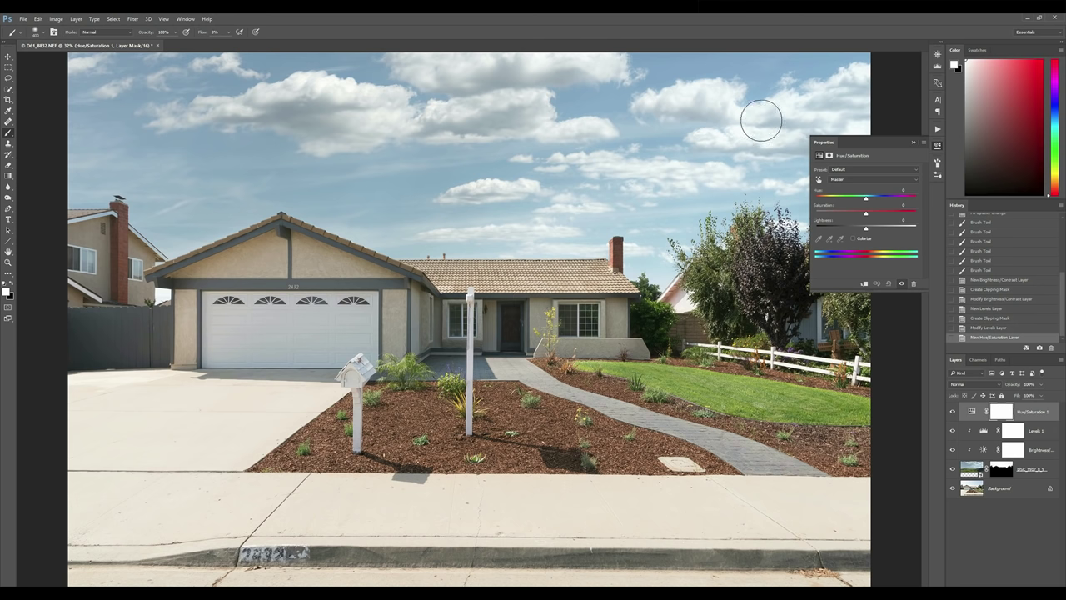
pyautogui.click(873, 213)
pyautogui.moveTo(873, 215); pyautogui.dragTo(875, 215)
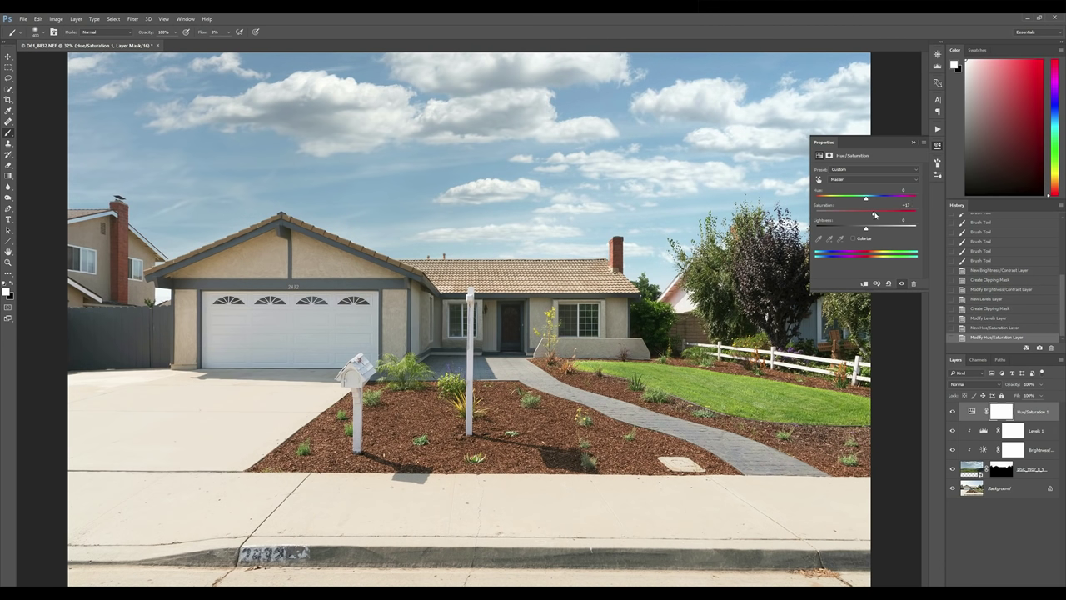
pyautogui.click(912, 145)
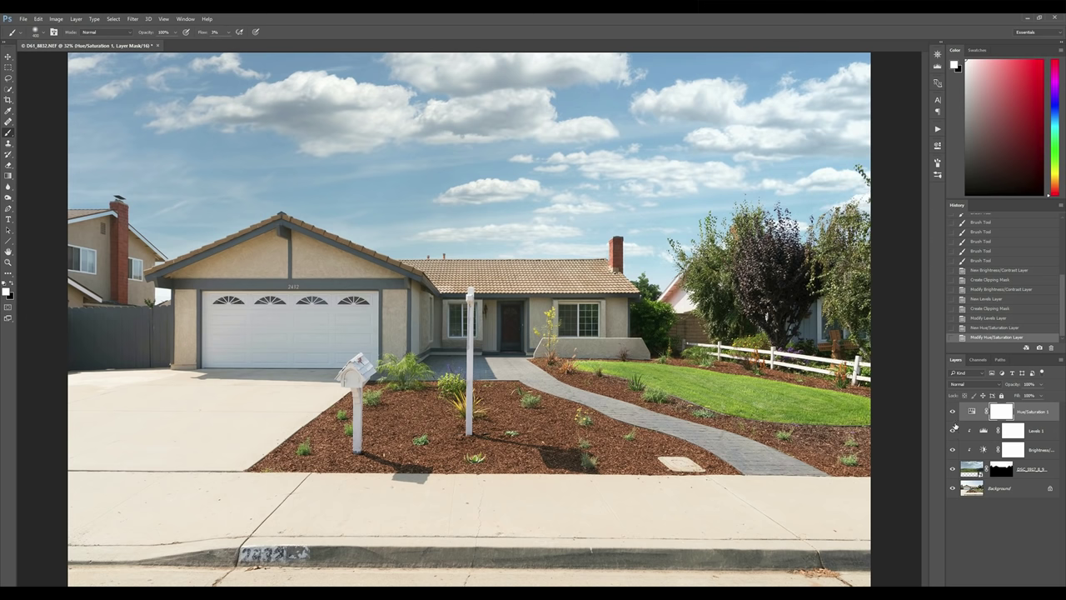
# Hide and reshow the three adjustment layers to compare their effect
pyautogui.click(953, 411)
pyautogui.click(953, 431)
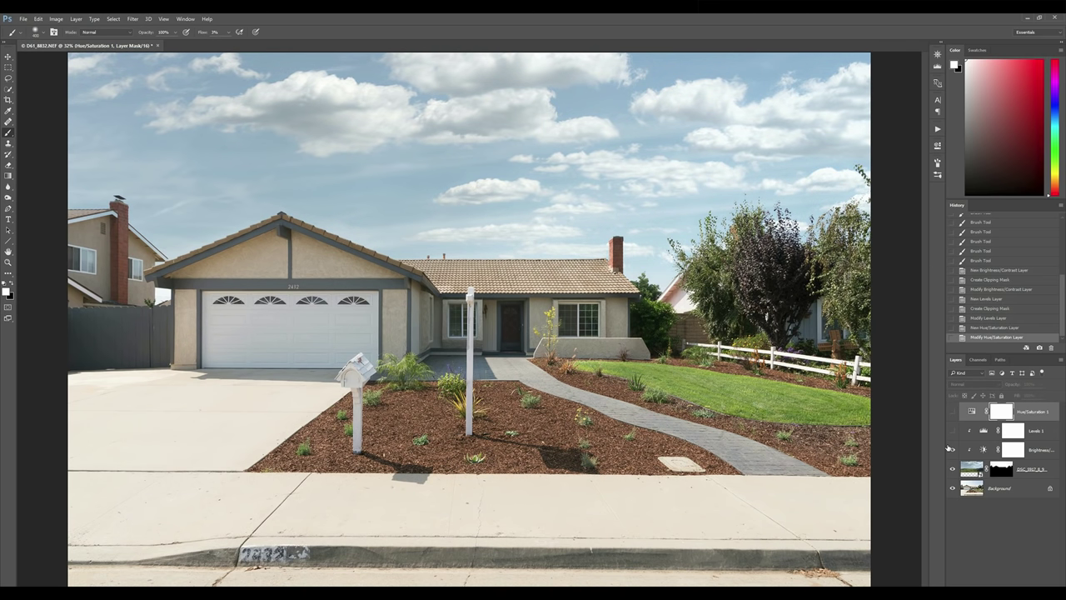
pyautogui.click(953, 450)
pyautogui.click(953, 412)
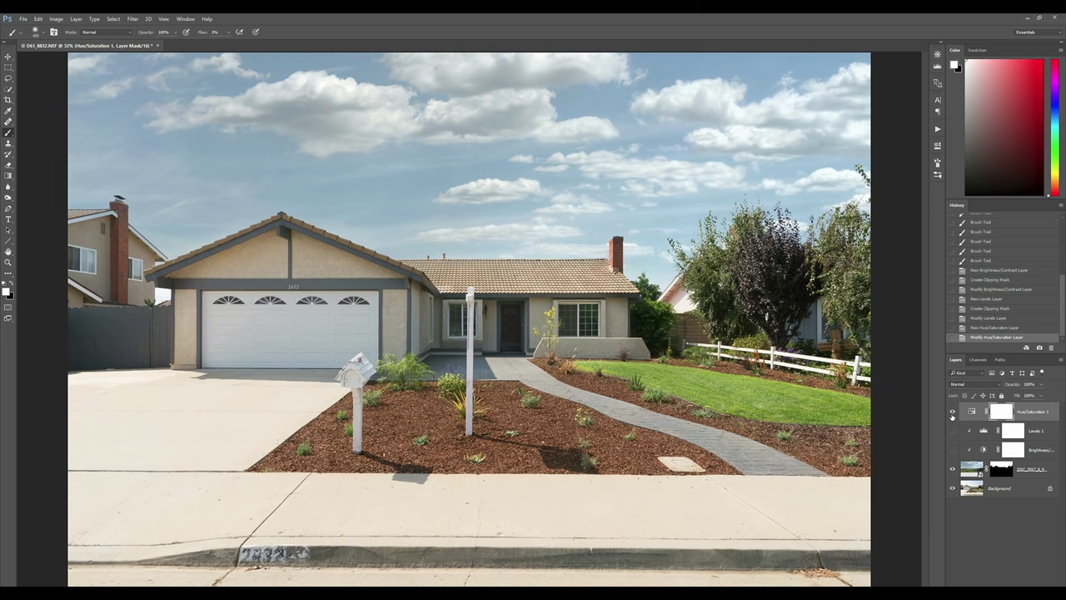
pyautogui.click(953, 431)
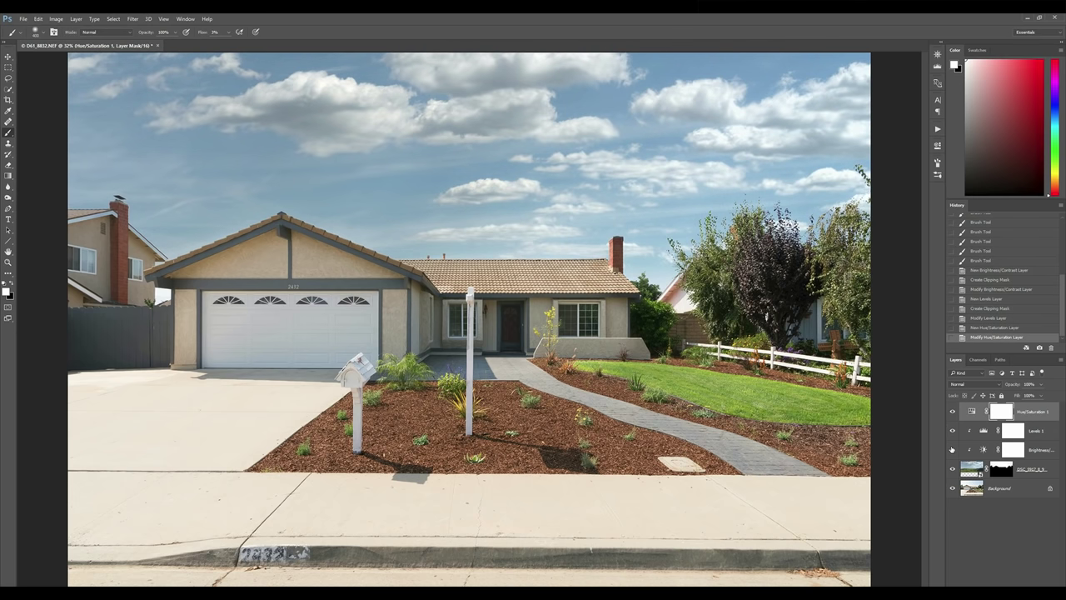
pyautogui.click(953, 450)
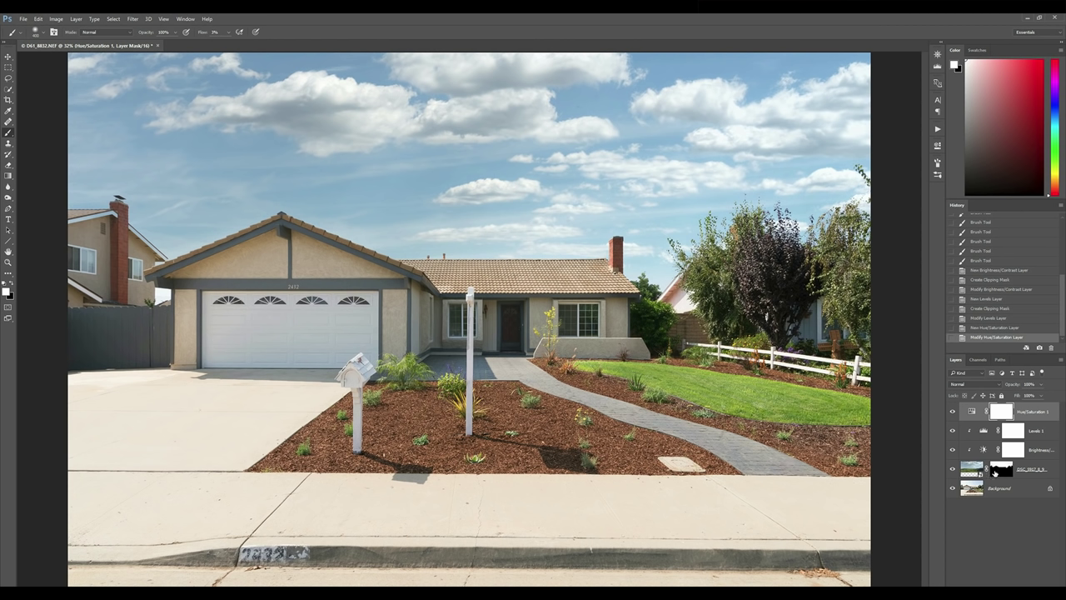
# Erase part of the sky layer's mask with the Eraser
pyautogui.click(1000, 470)
pyautogui.press('e')
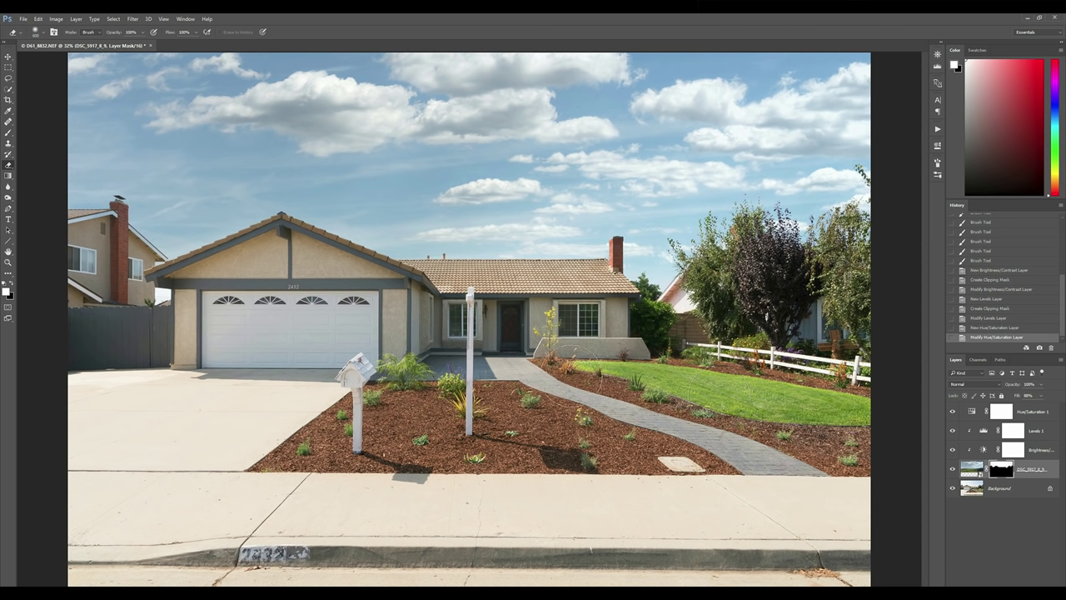
pyautogui.moveTo(824, 431); pyautogui.dragTo(744, 422)
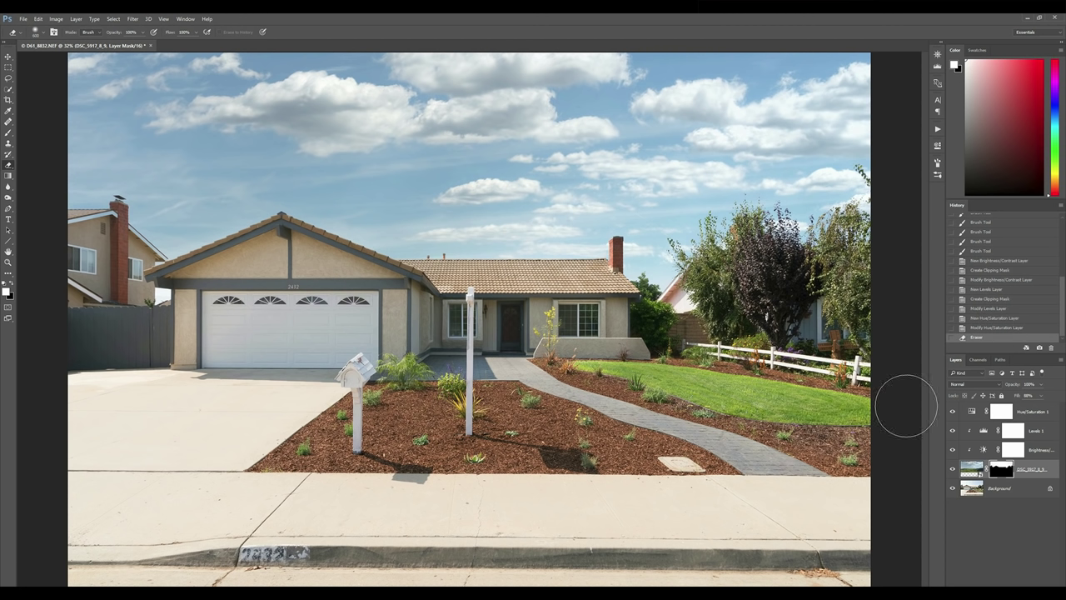
# Clip the Hue/Saturation adjustment to the layer below
pyautogui.click(1032, 415)
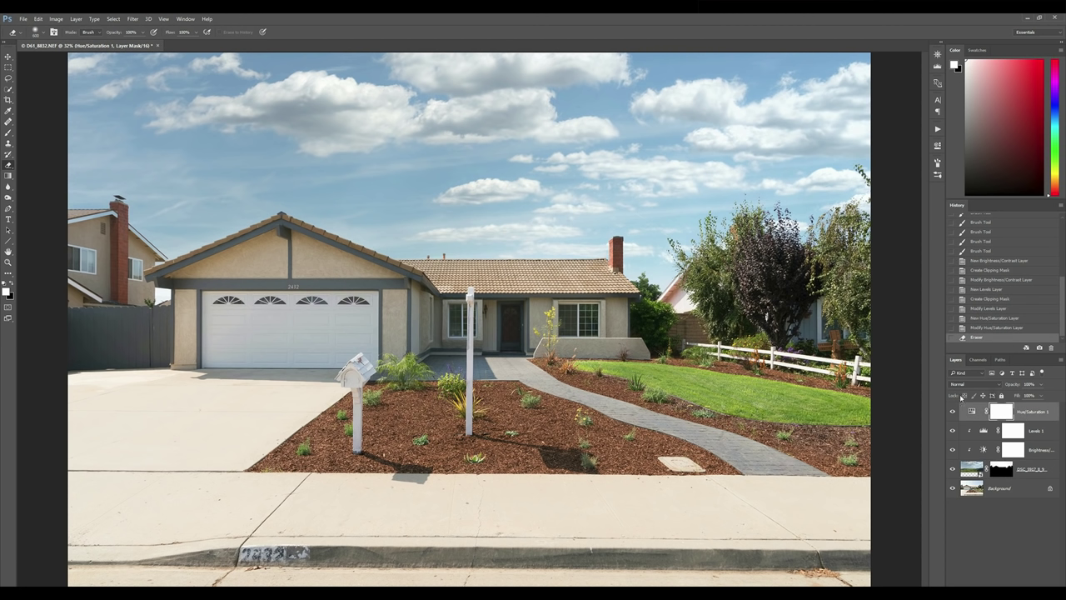
pyautogui.doubleClick(972, 411)
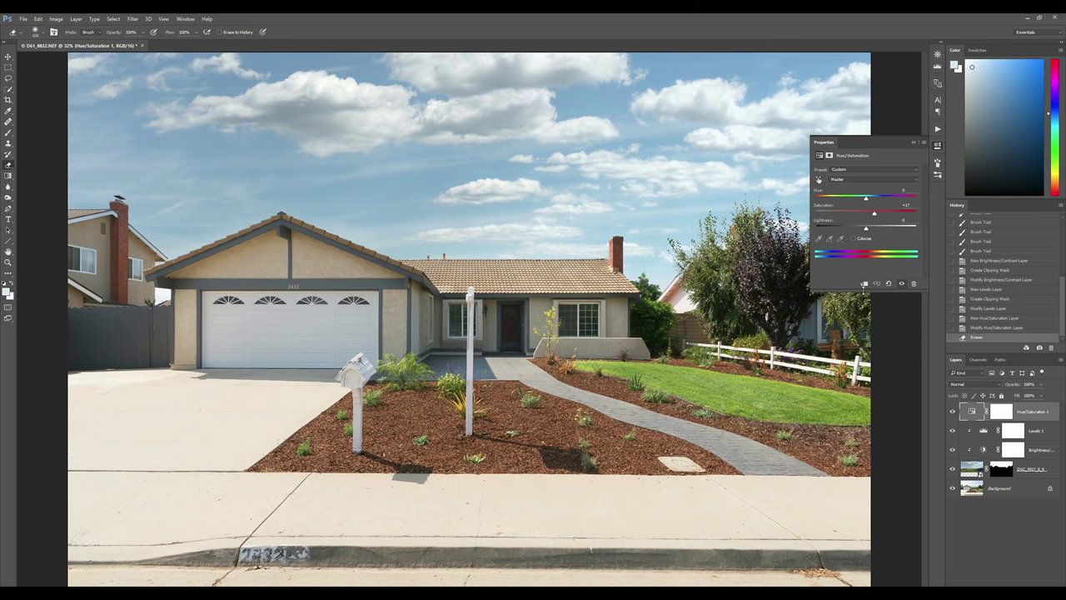
pyautogui.click(864, 283)
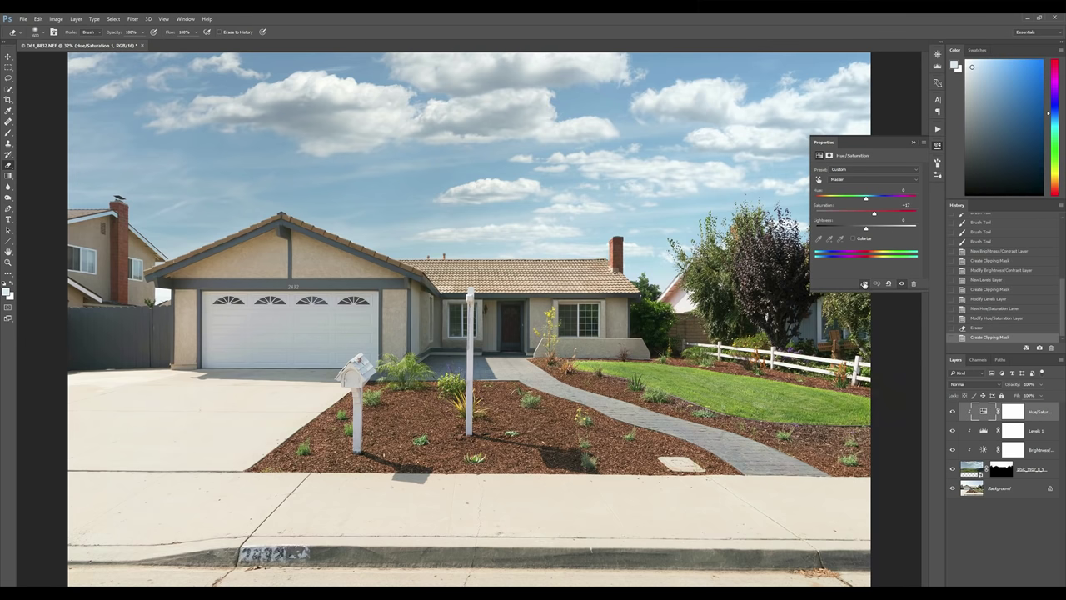
pyautogui.click(912, 144)
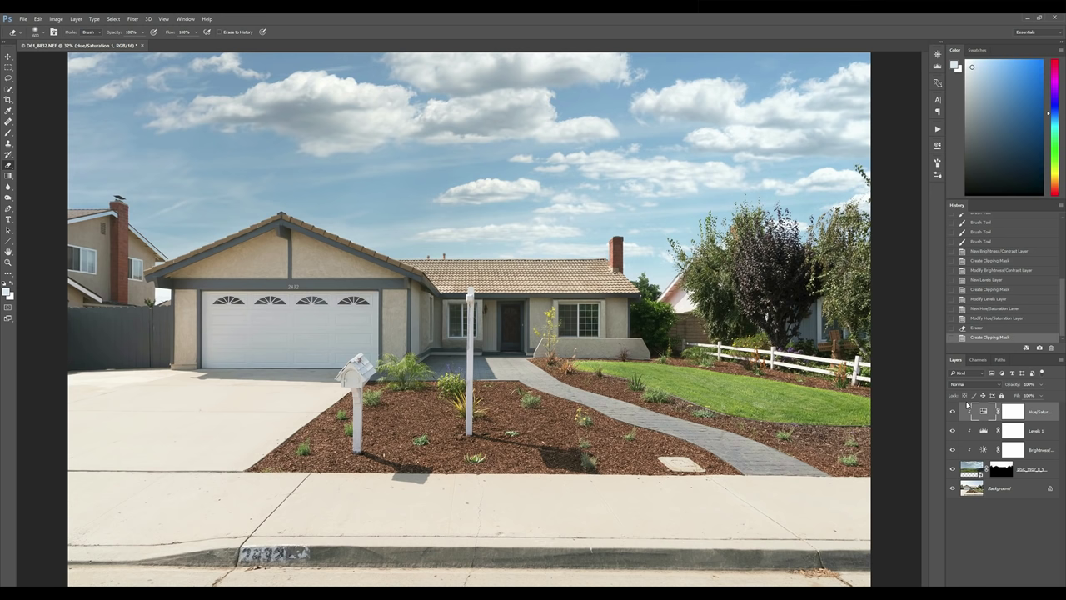
# Save the image as the layered PSD file D61_8832.psd and return to Lightroom
pyautogui.hotkey('alt', 'f')
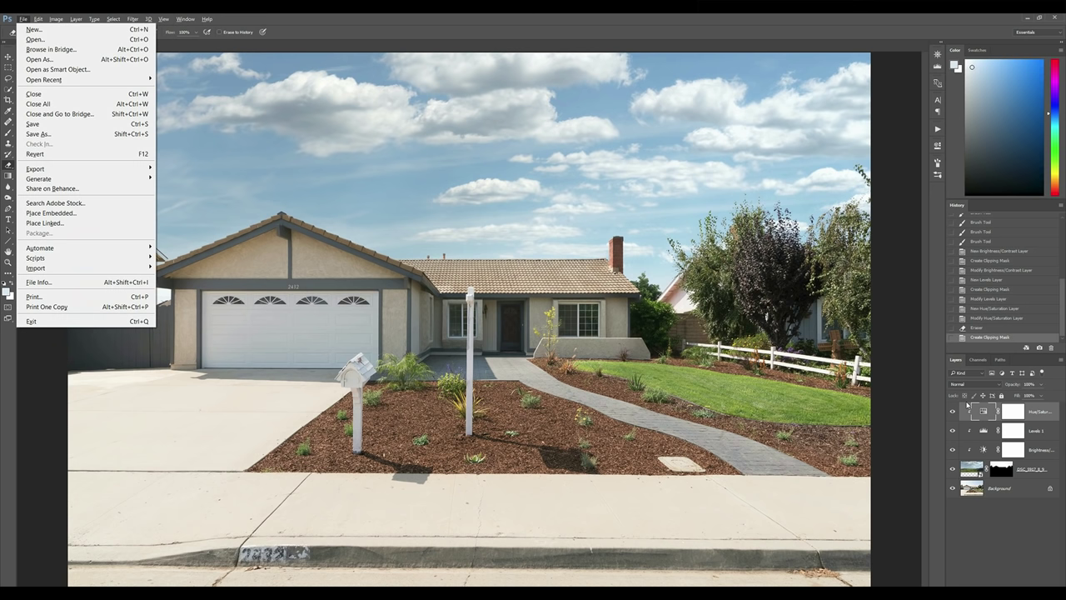
pyautogui.press('a')
pyautogui.press('Tab')
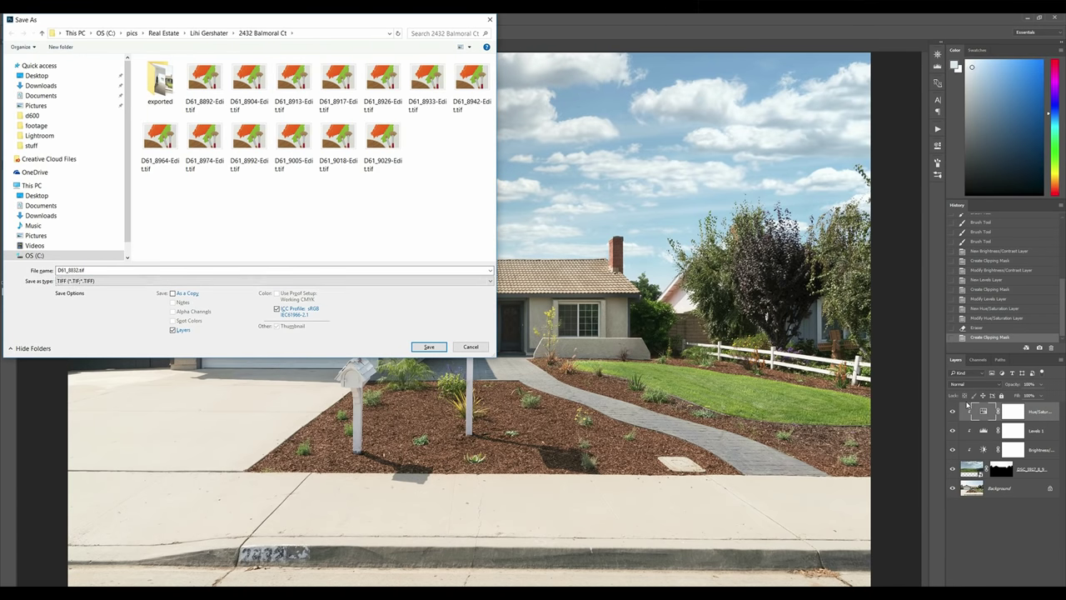
pyautogui.hotkey('alt', 'Down')
pyautogui.press('Up')
pyautogui.press('Up')
pyautogui.press('Up')
pyautogui.press('Up')
pyautogui.press('Up')
pyautogui.press('Up')
pyautogui.press('Up')
pyautogui.press('Up')
pyautogui.press('Up')
pyautogui.press('Up')
pyautogui.press('Up')
pyautogui.press('Up')
pyautogui.press('Up')
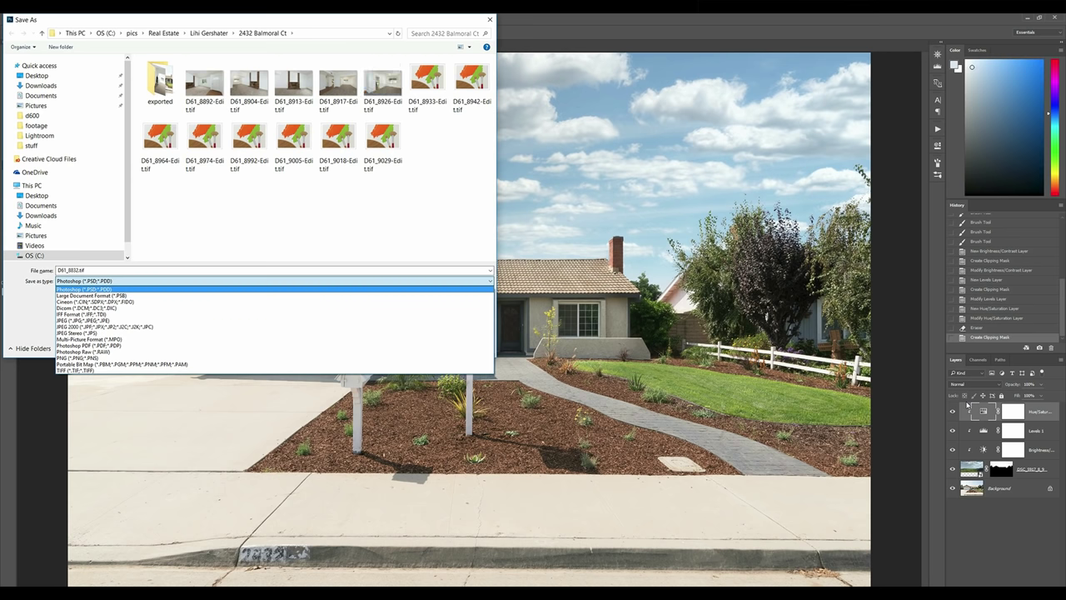
pyautogui.press('Return')
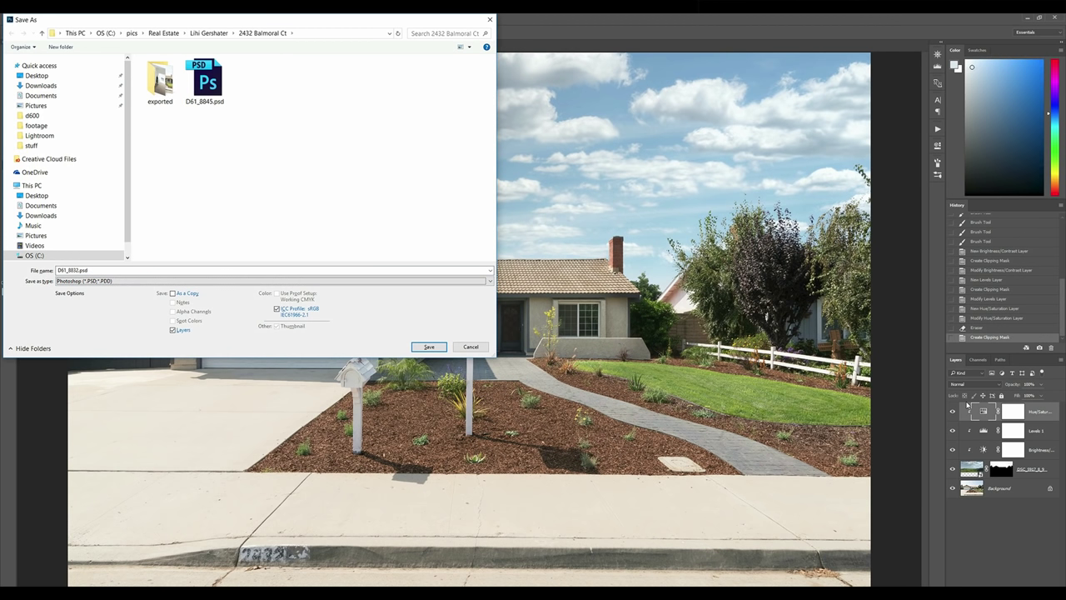
pyautogui.press('Return')
pyautogui.press('Return')
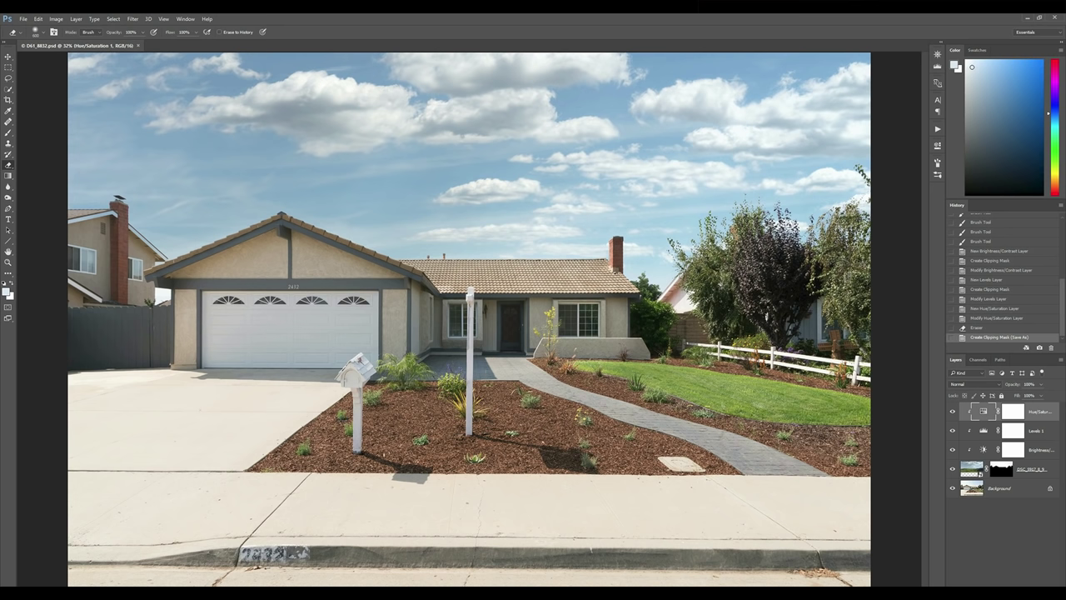
pyautogui.moveTo(304, 593)
pyautogui.click(302, 566)
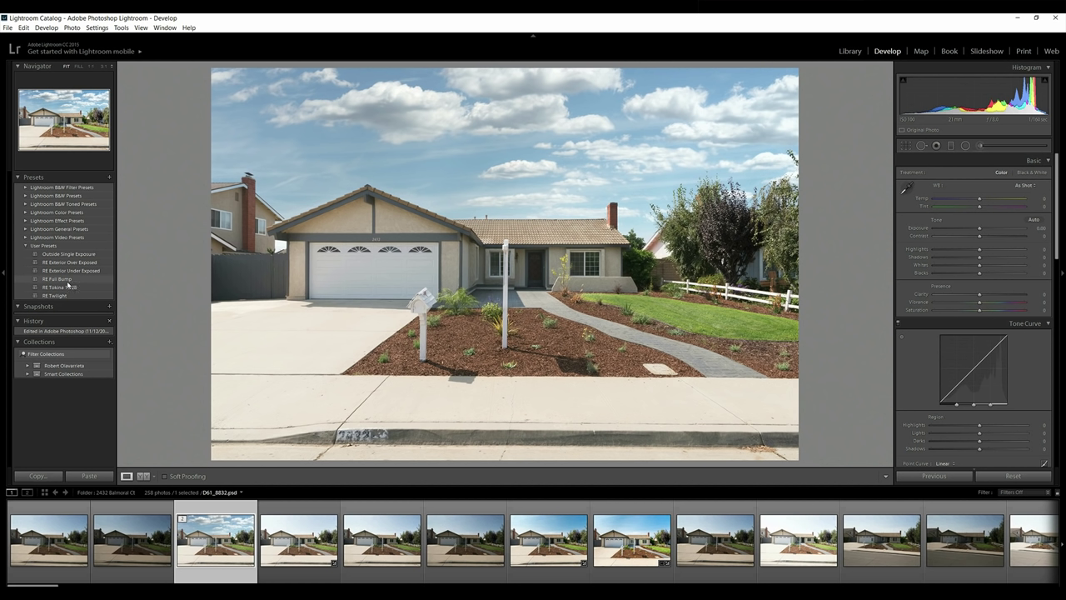
# Apply the RE Full Bump preset and crop the bottom edge up slightly
pyautogui.click(67, 280)
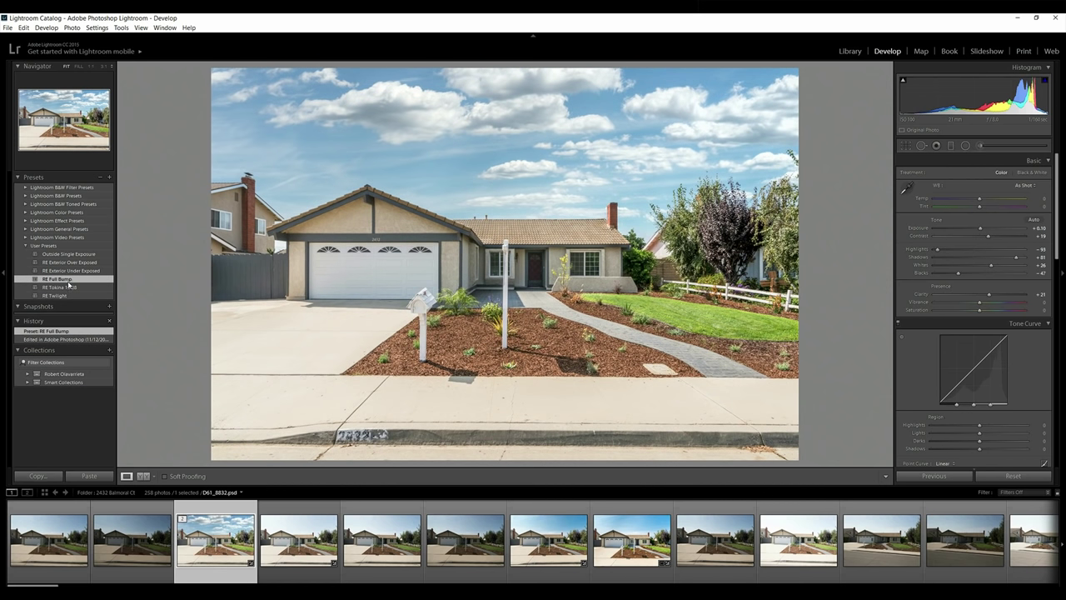
pyautogui.click(905, 148)
pyautogui.moveTo(505, 461); pyautogui.dragTo(504, 447)
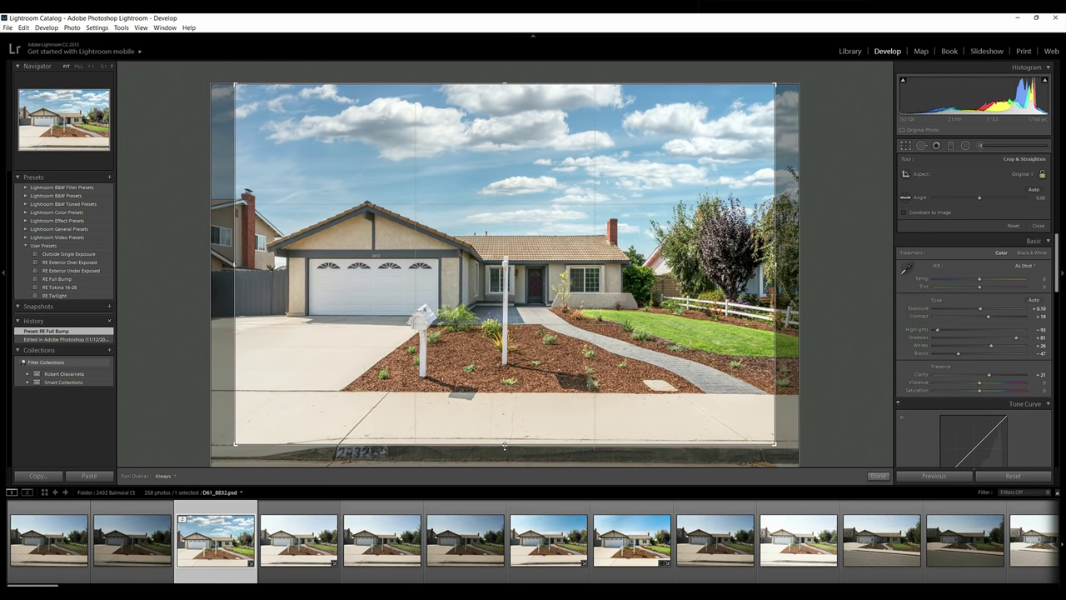
pyautogui.moveTo(456, 415); pyautogui.dragTo(459, 417)
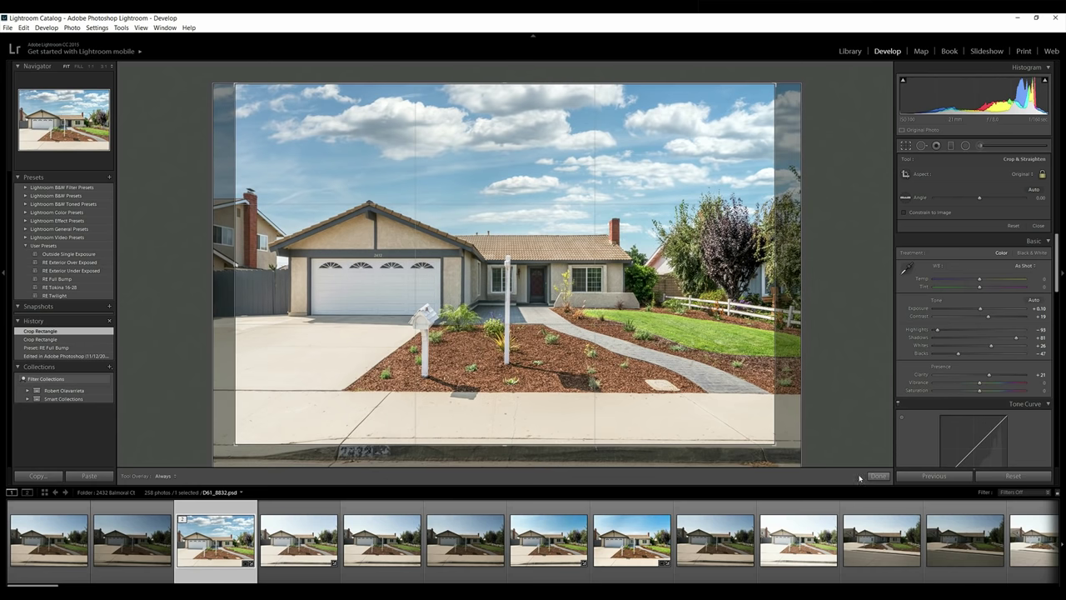
pyautogui.click(879, 476)
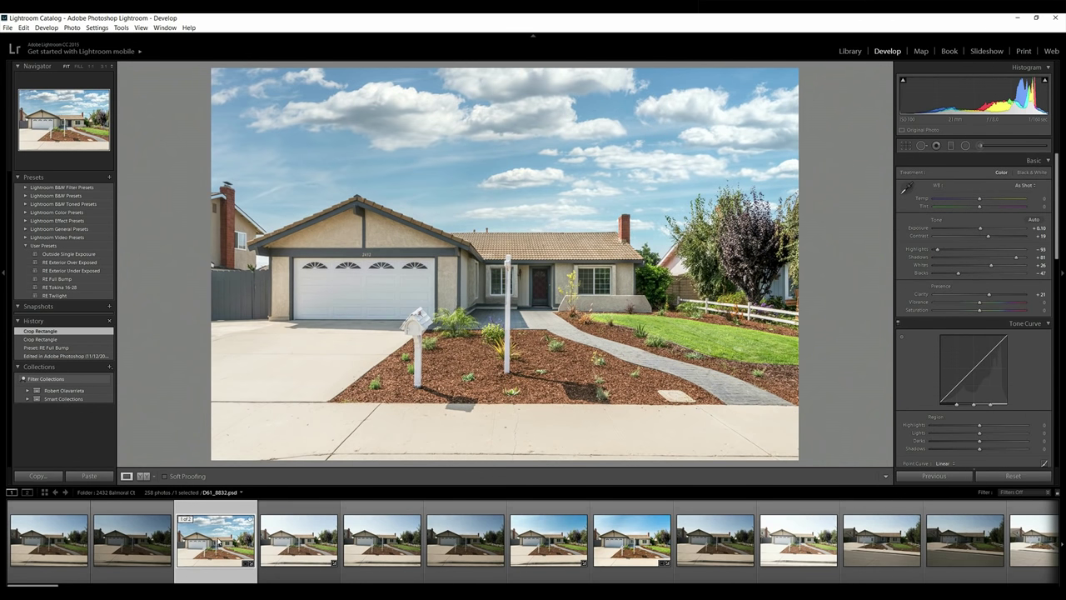
# Compare against the first photo and unedited original, then return to the blue-sky photo
pyautogui.click(42, 546)
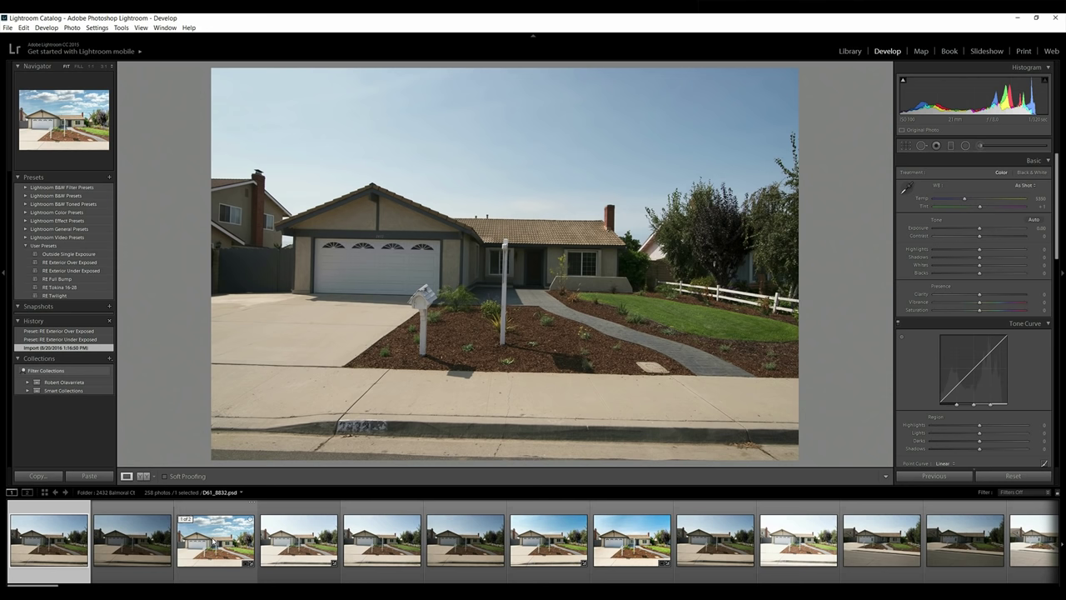
pyautogui.click(320, 552)
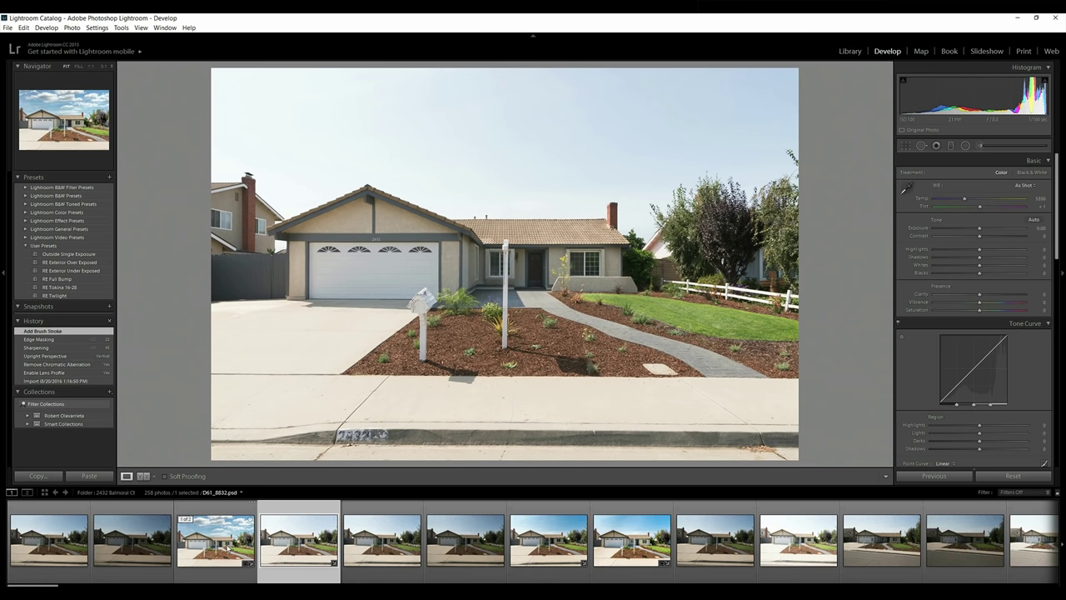
pyautogui.click(228, 549)
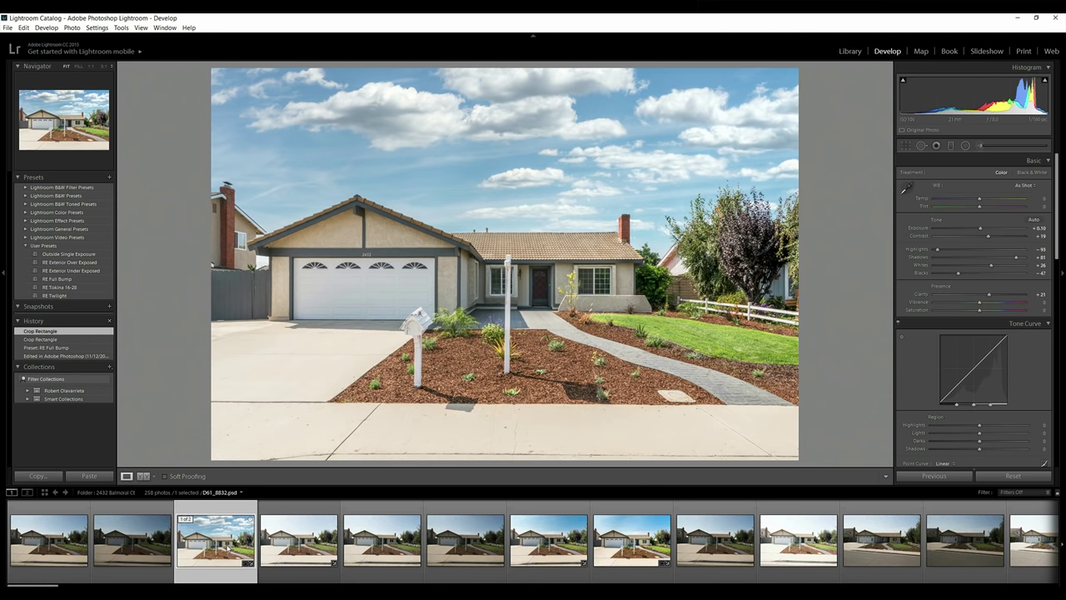
# Export the edited blue-sky house photo with custom file name 00001 into the exported subfolder
pyautogui.press('alt')
pyautogui.hotkey('alt', 'f')
pyautogui.press('e')
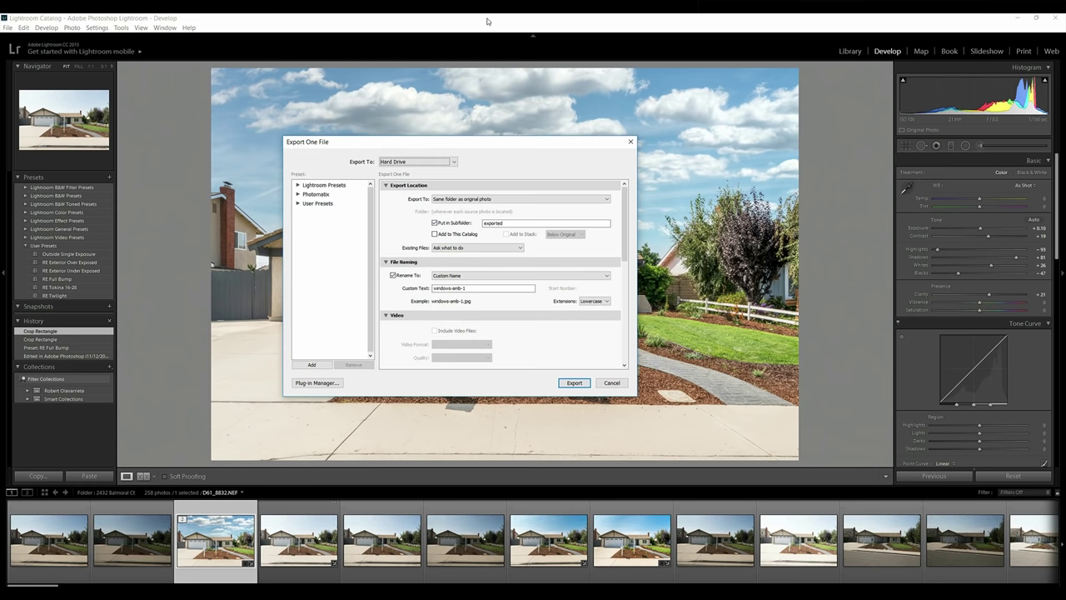
pyautogui.doubleClick(464, 288)
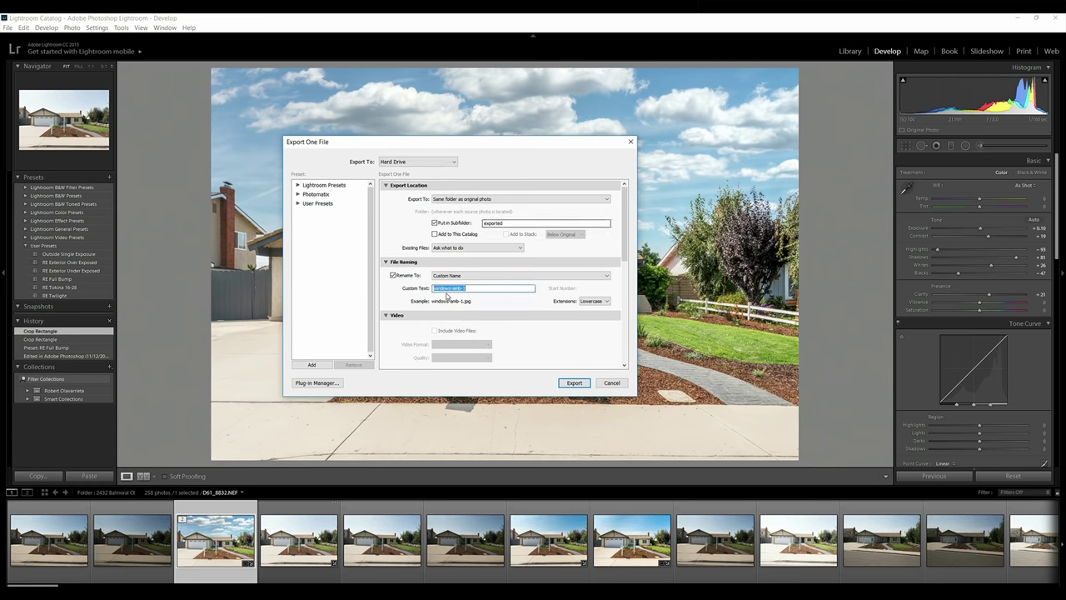
pyautogui.write('00001')
pyautogui.click(573, 384)
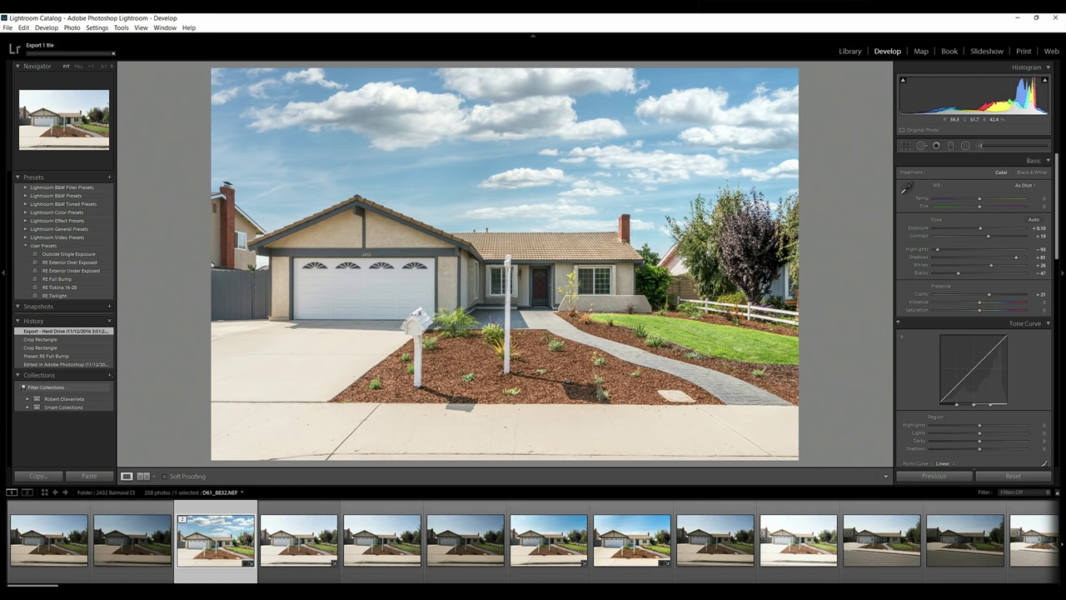